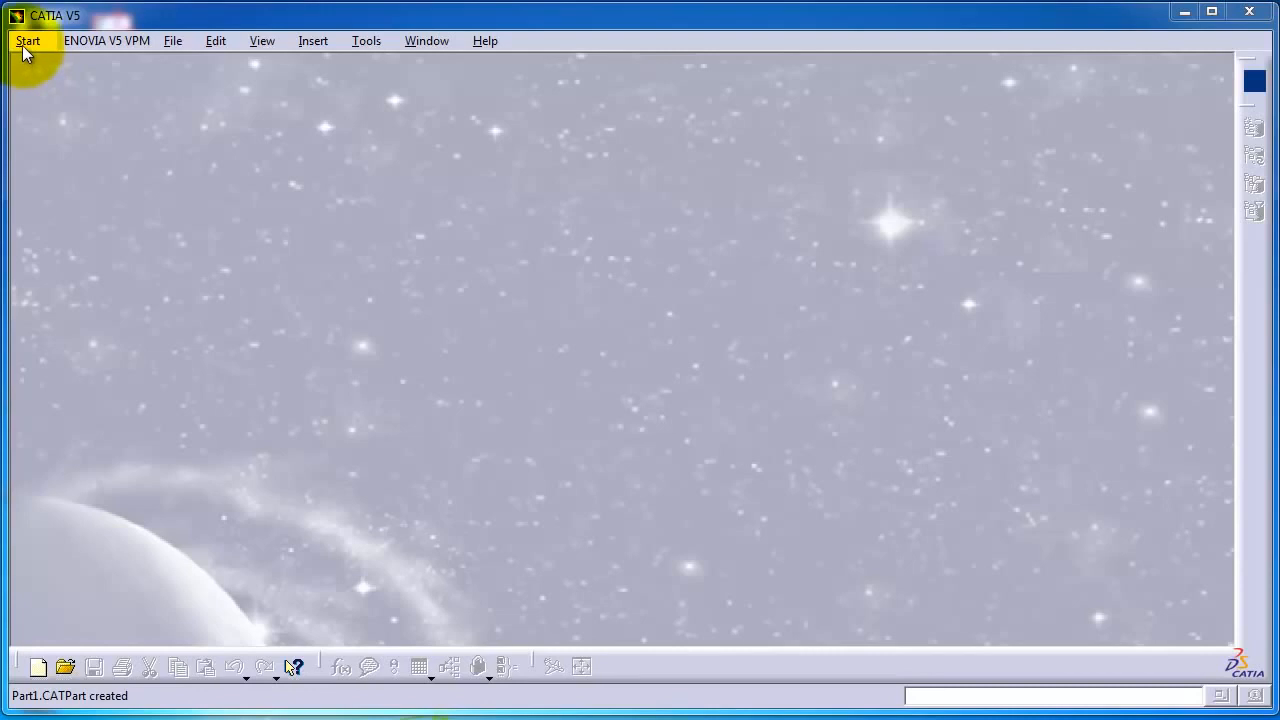
Step: Create a new part named First Part in the Part Design workbench, keeping hybrid design enabled
click(27, 45)
mouse_move(36, 93)
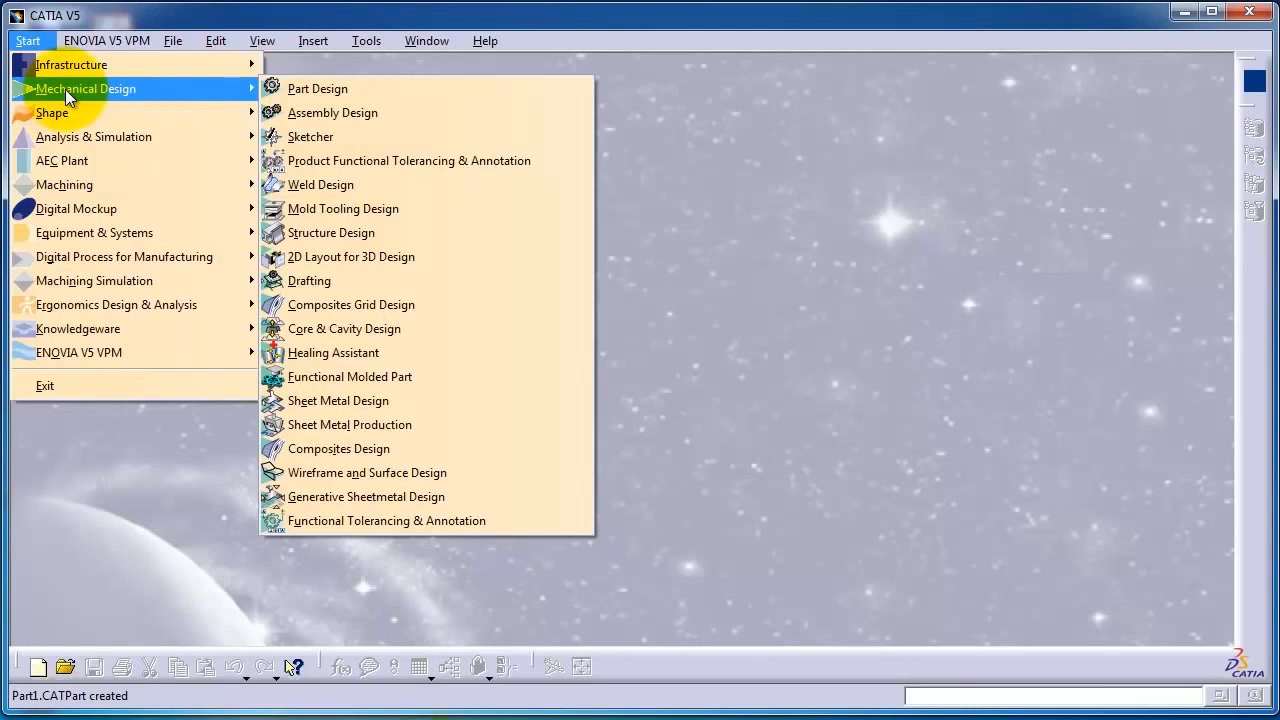
click(285, 88)
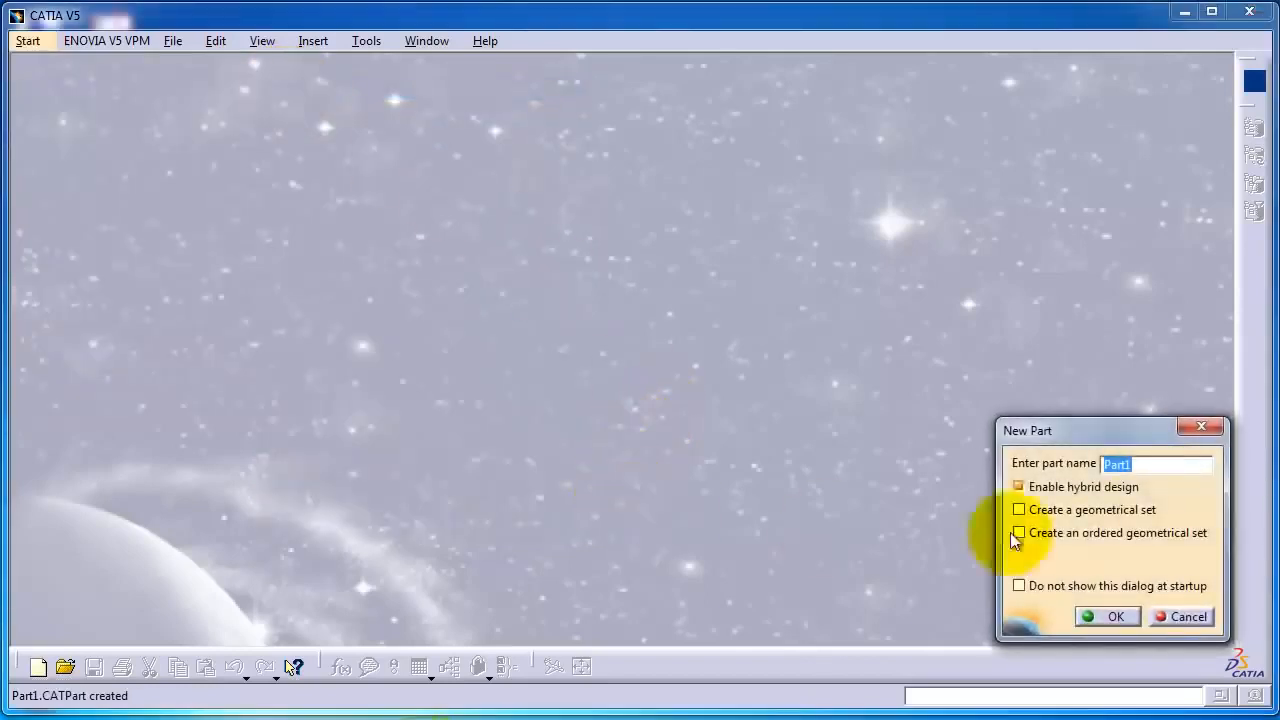
drag(1147, 430, 1111, 328)
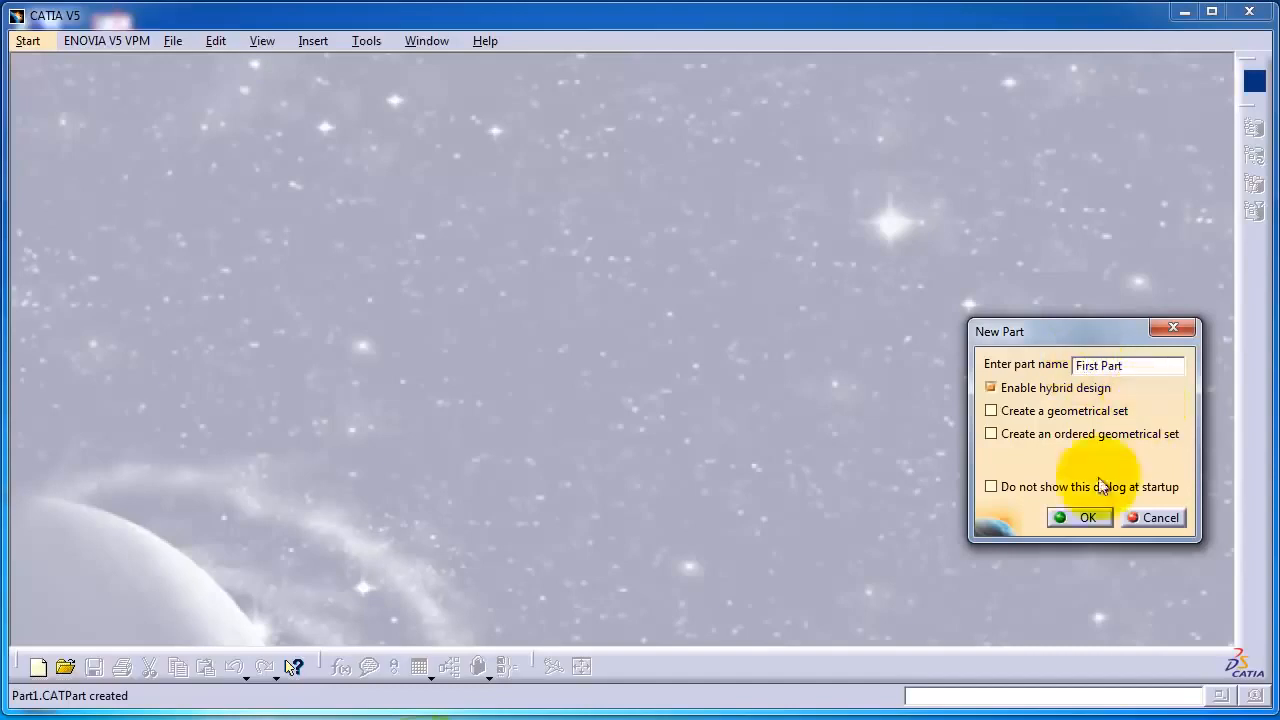
click(1079, 524)
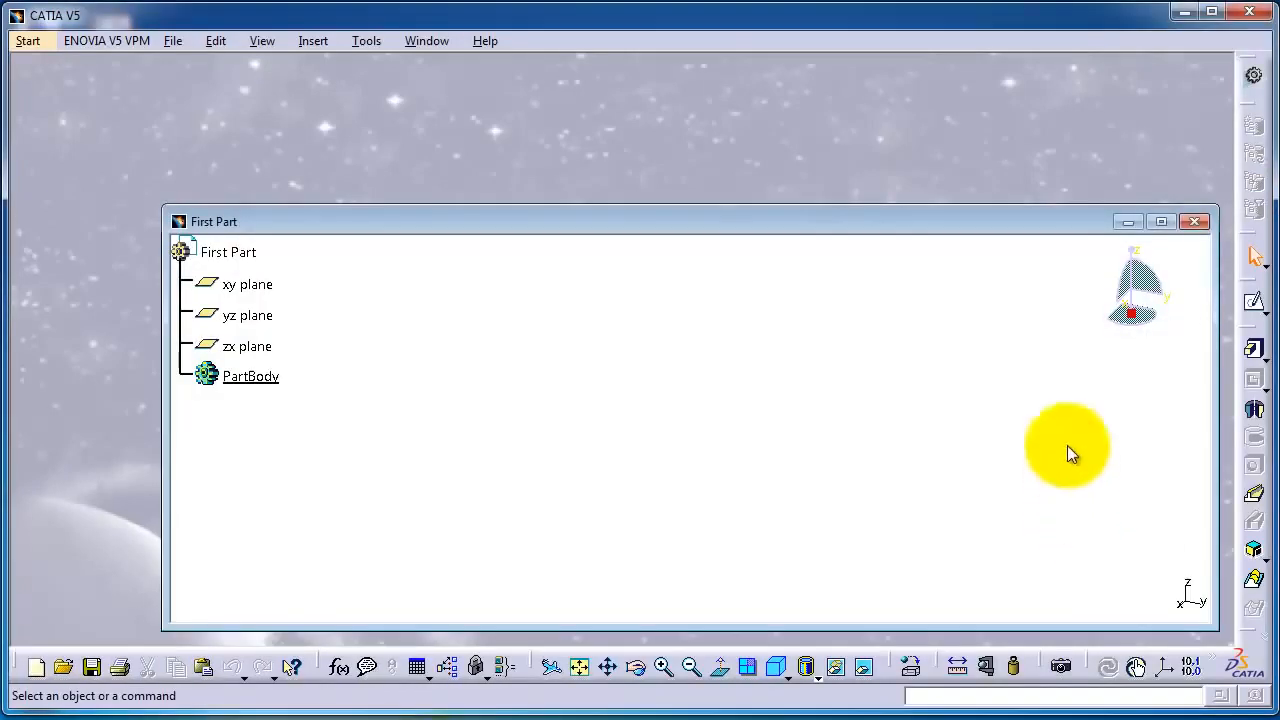
drag(1001, 234, 926, 106)
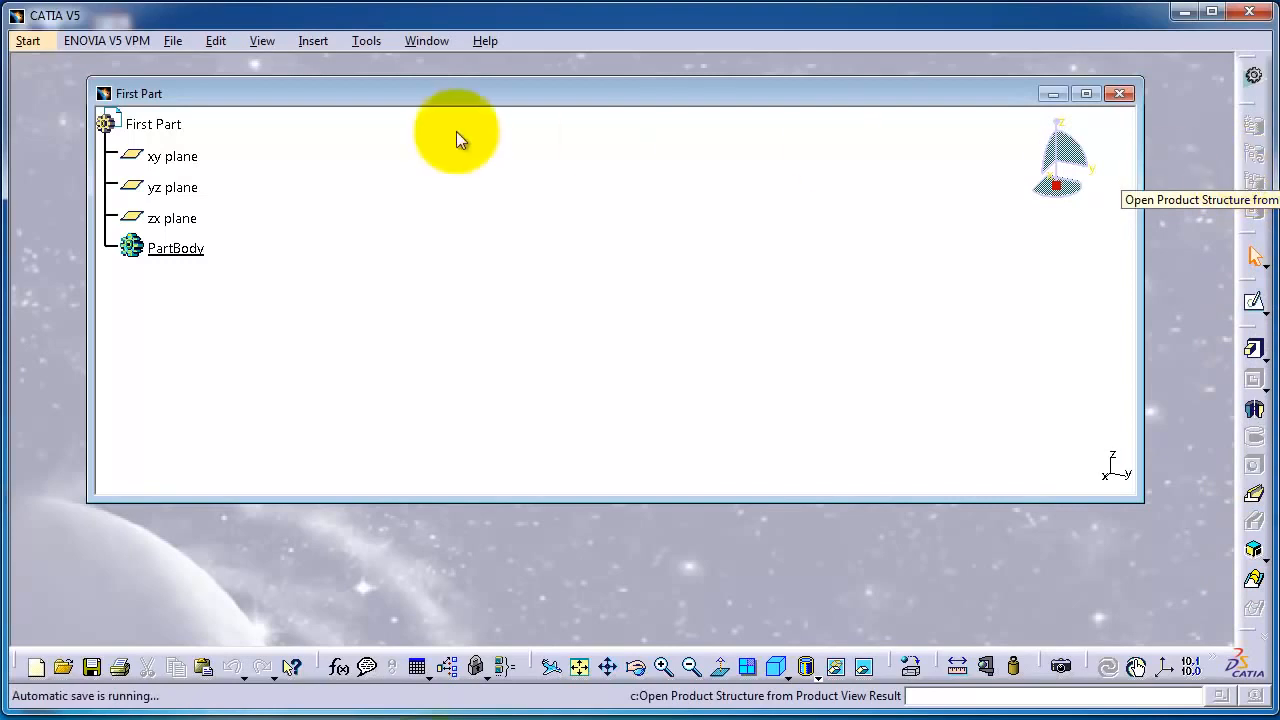
click(27, 41)
mouse_move(137, 94)
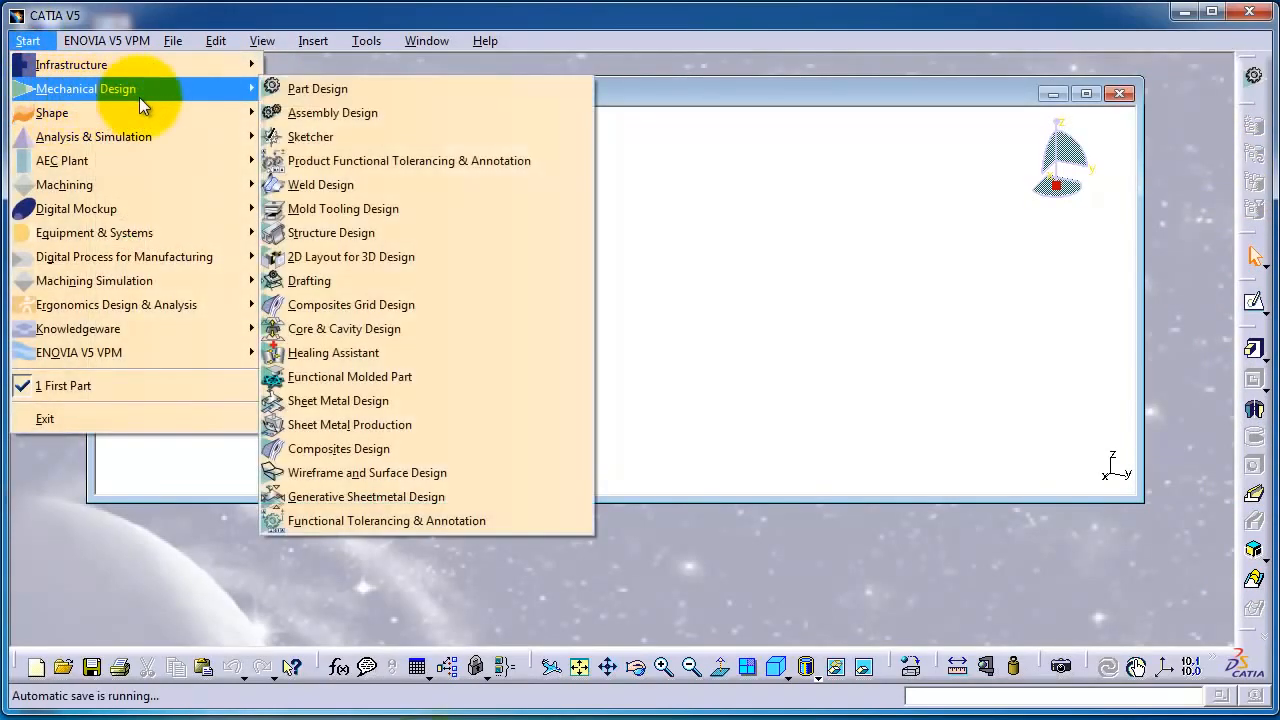
click(1008, 90)
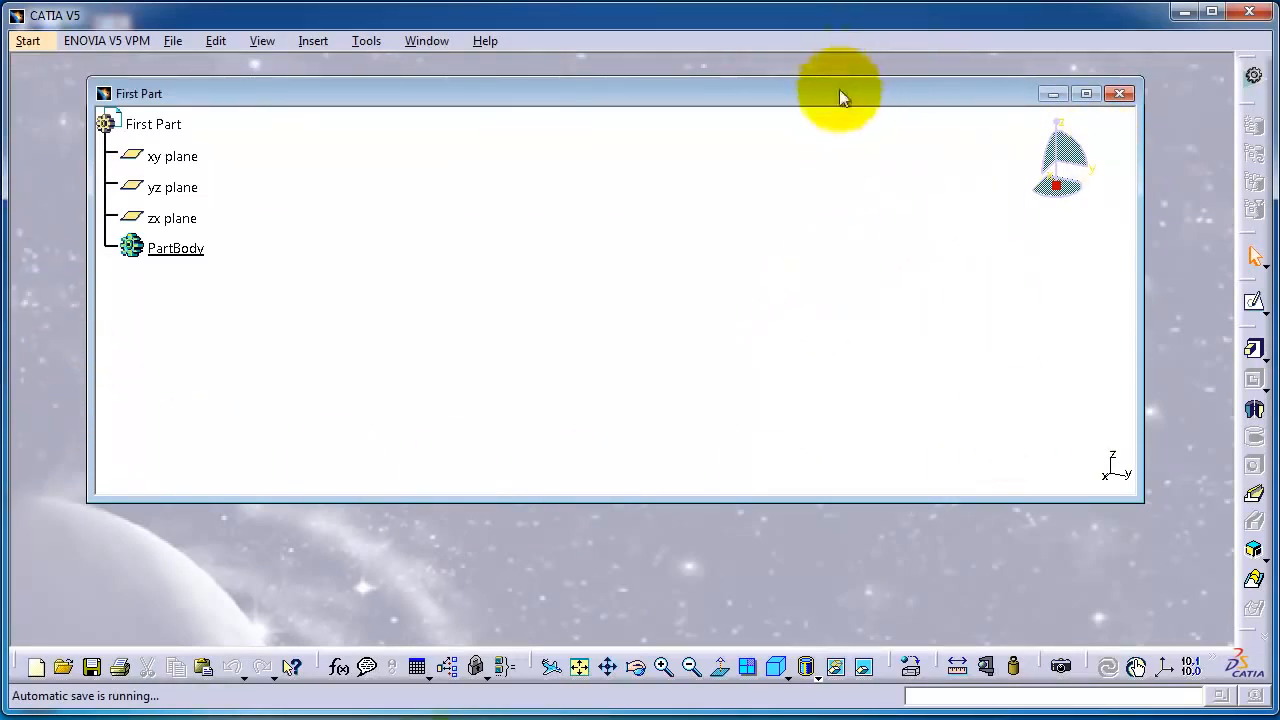
drag(839, 91, 848, 80)
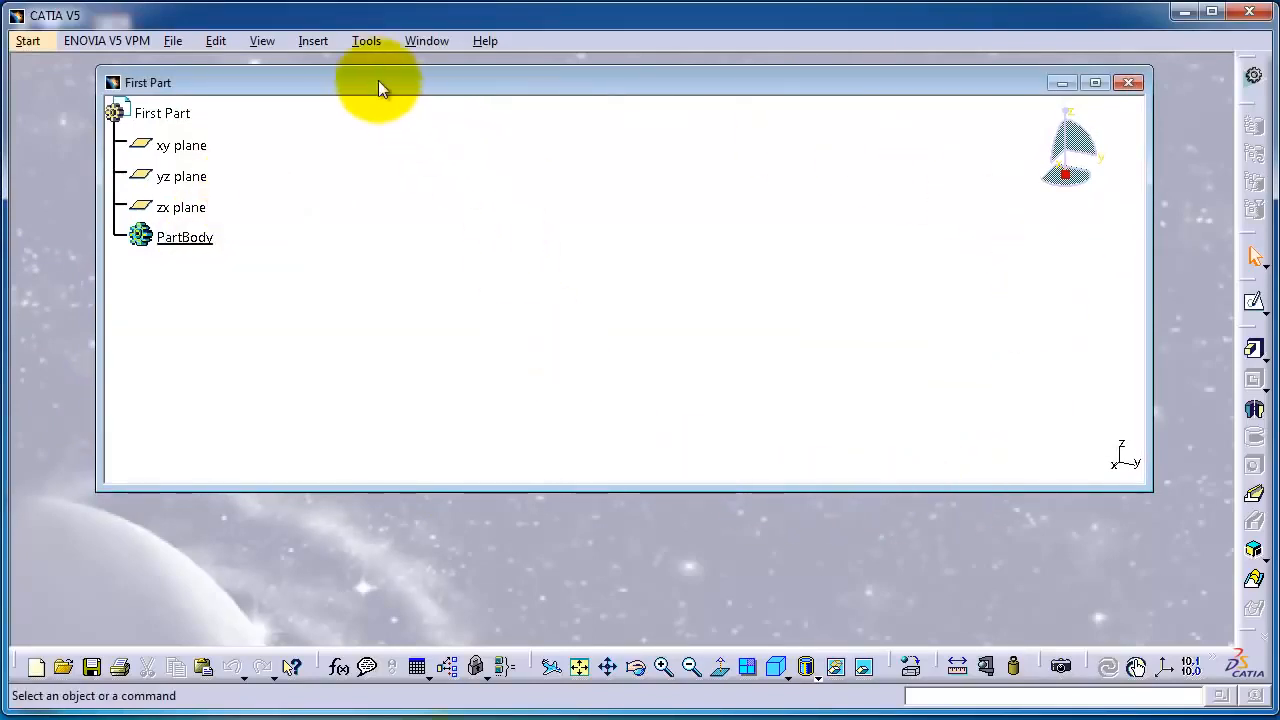
Step: Change the background colour of the graphics area to orange in the display visualization options
click(366, 45)
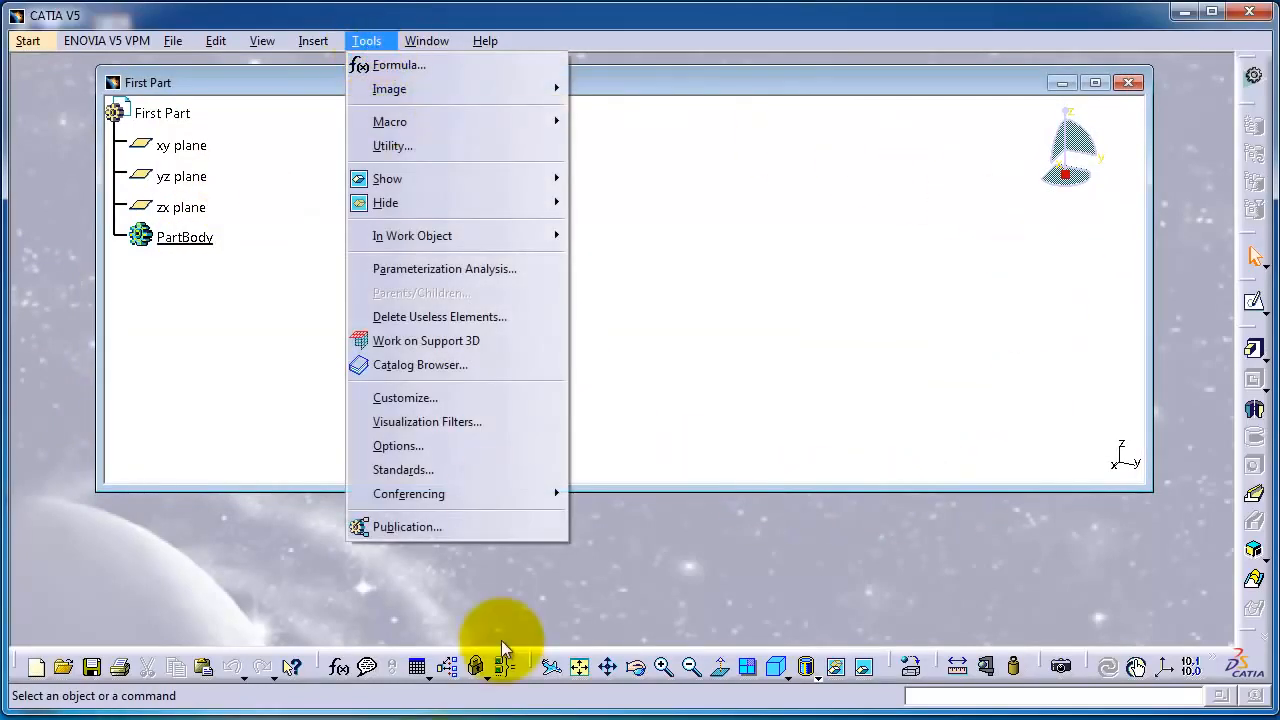
click(398, 445)
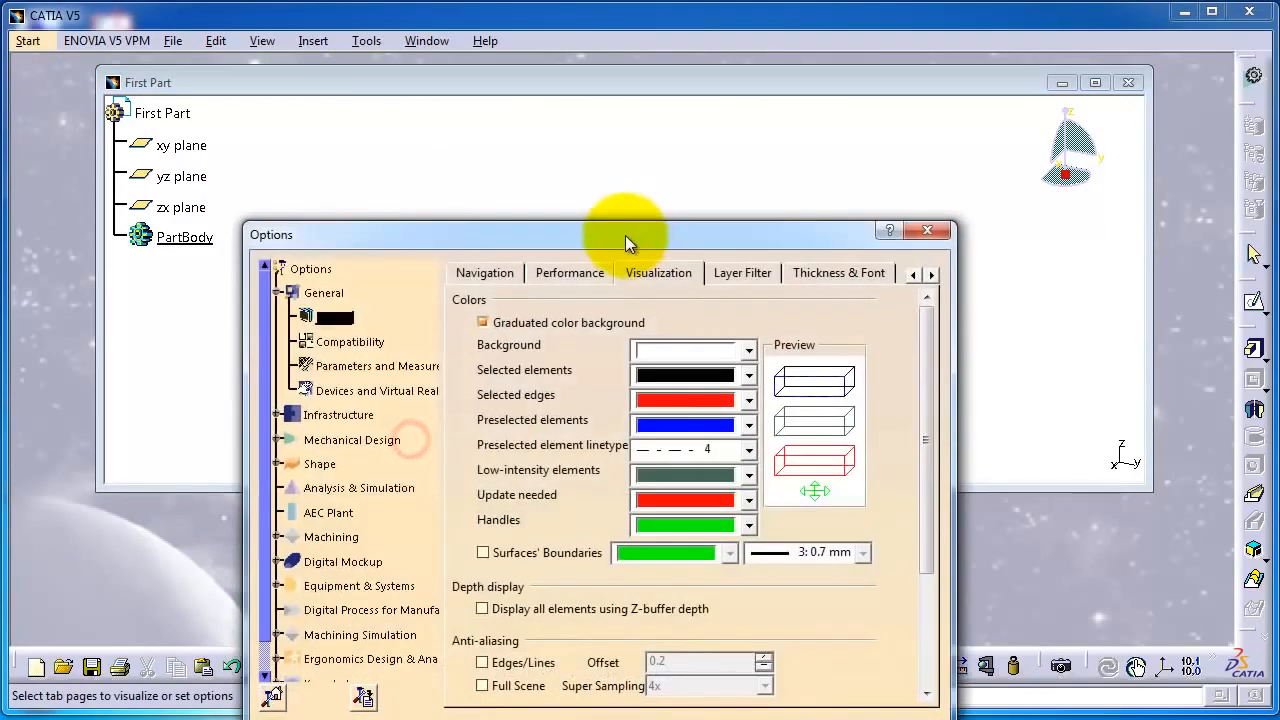
click(330, 320)
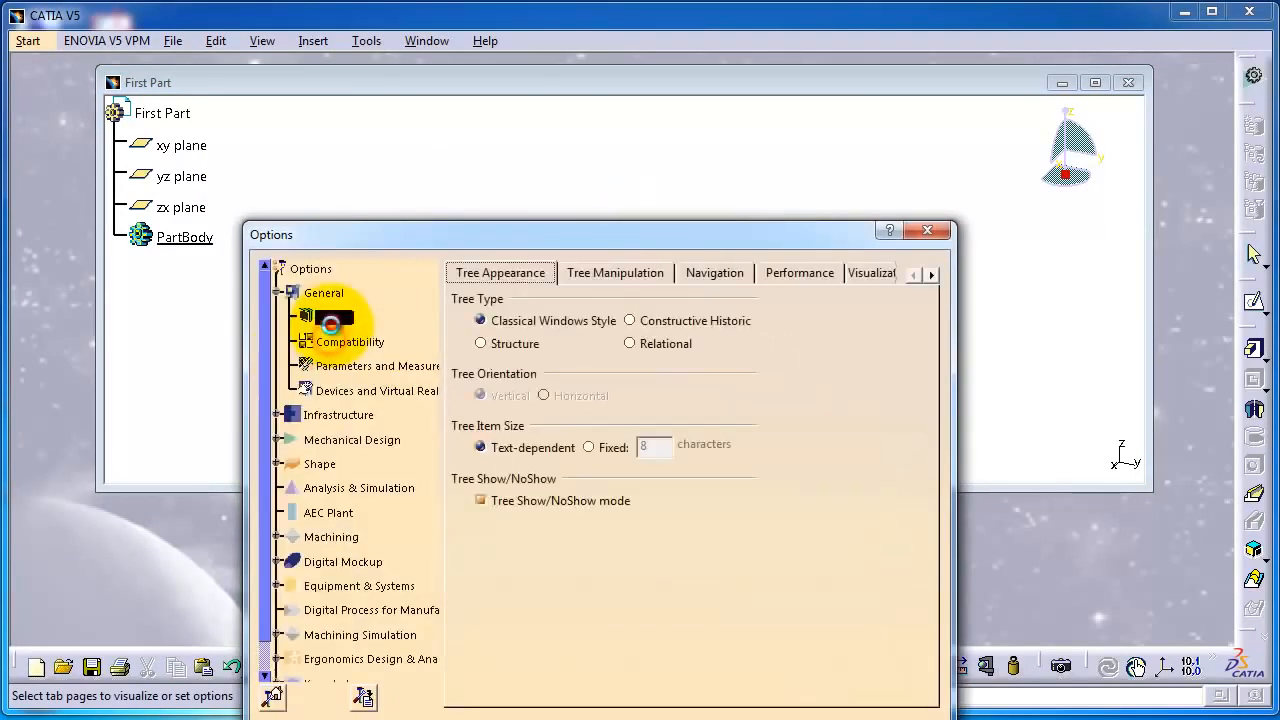
click(929, 276)
click(929, 278)
click(929, 278)
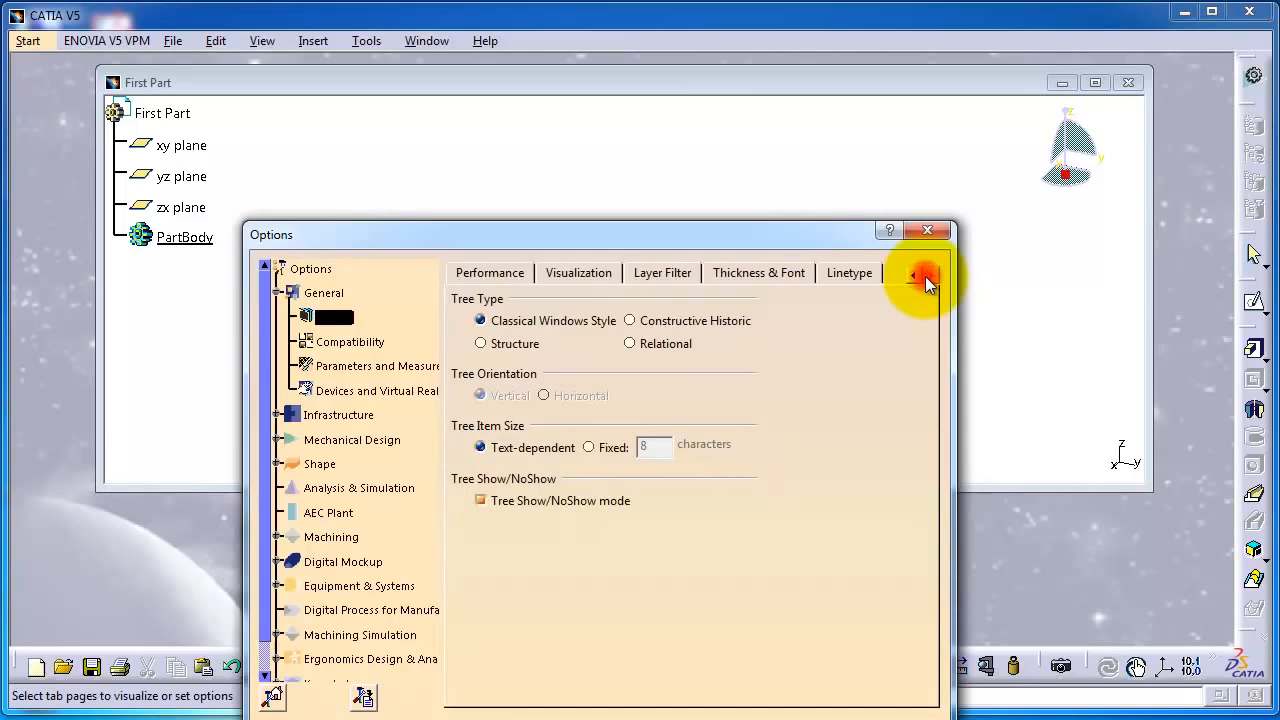
click(577, 272)
click(715, 349)
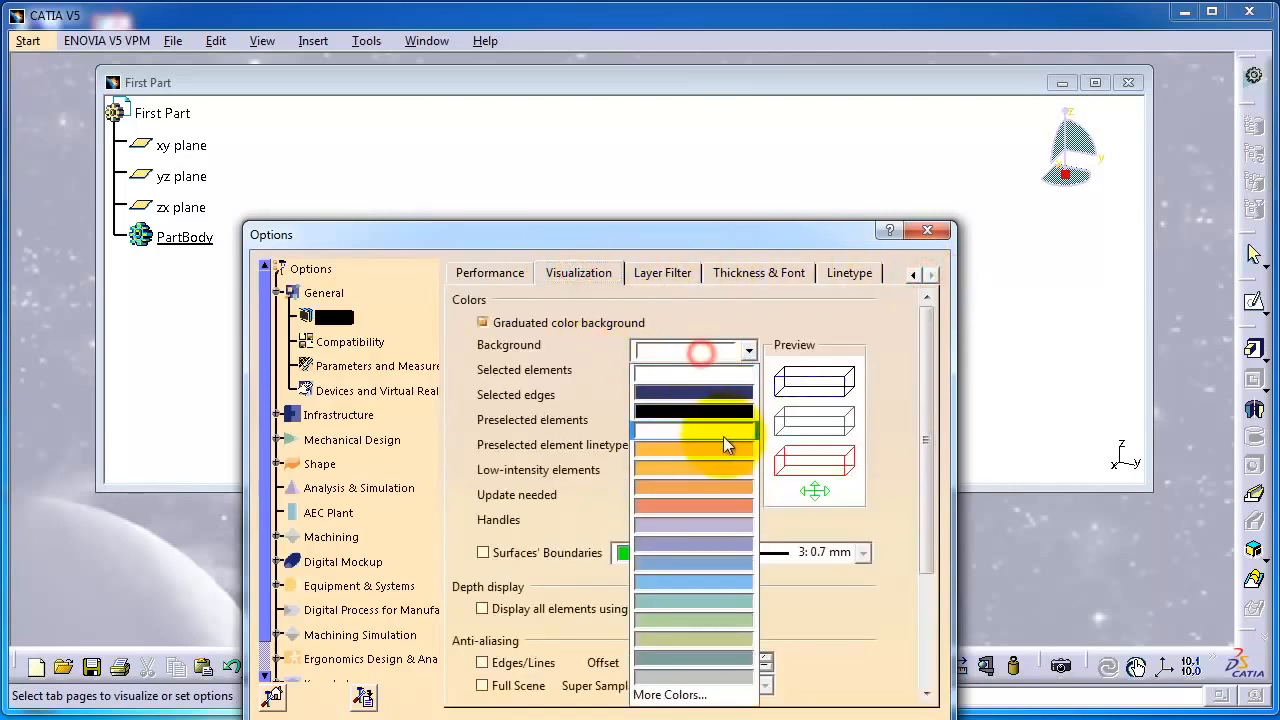
click(733, 449)
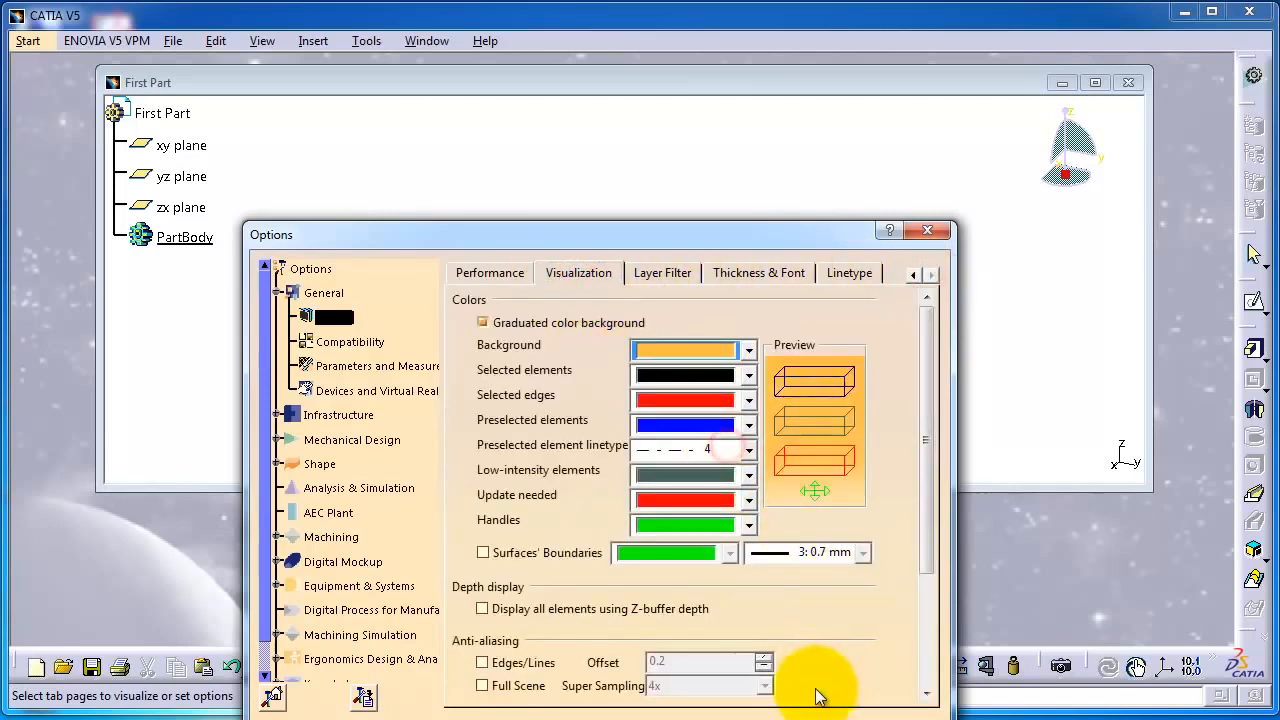
drag(840, 210, 883, 99)
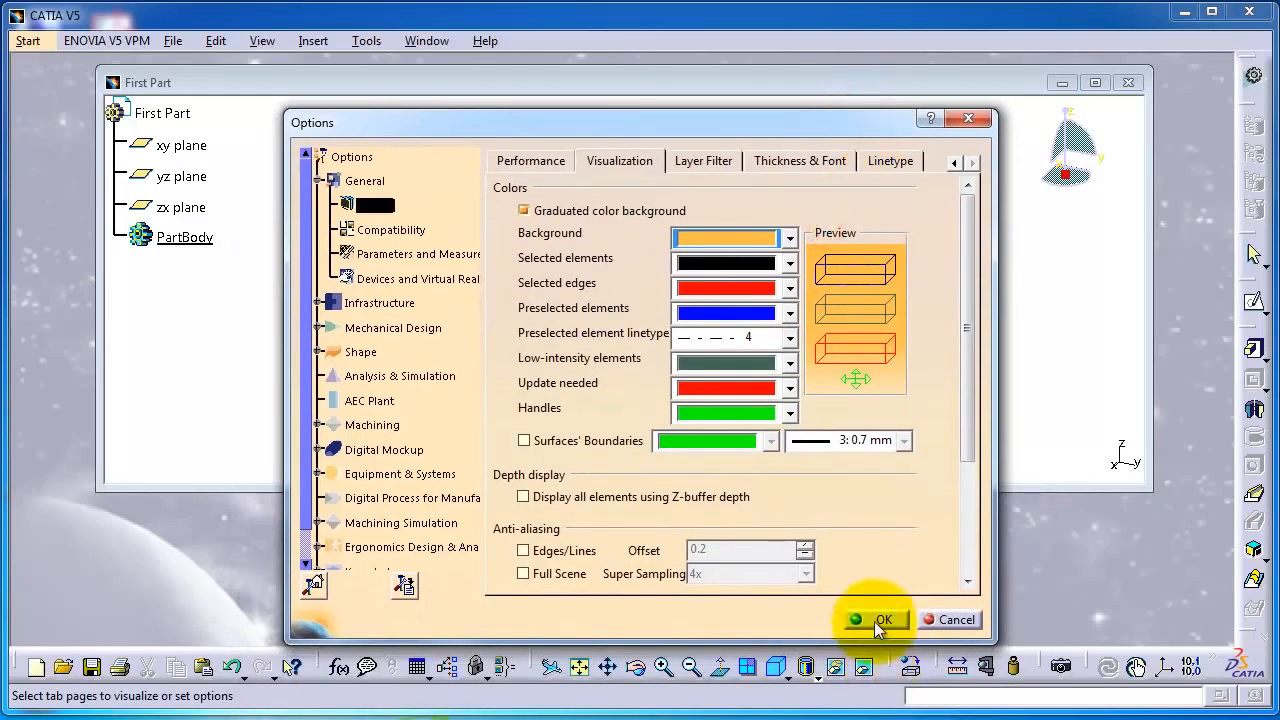
click(876, 618)
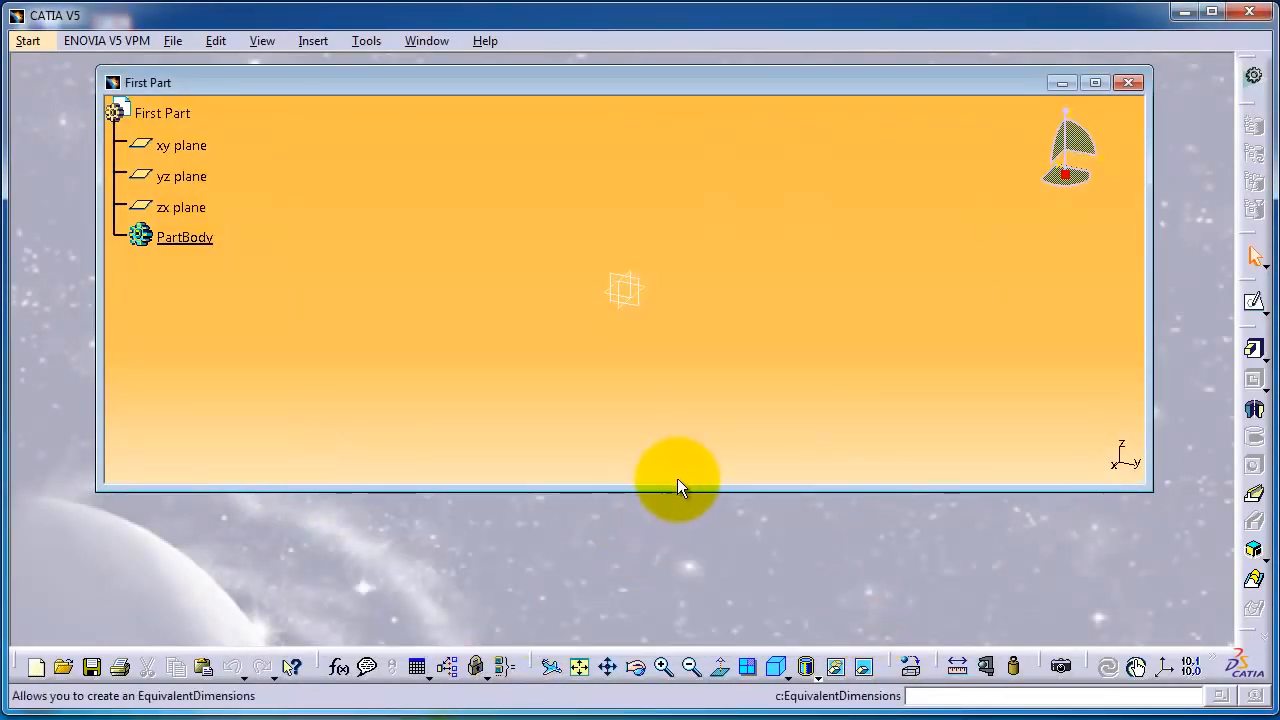
Step: Enlarge the part window downward and open a sketch on the yz plane with the floating toolbars moved aside
drag(677, 488, 674, 586)
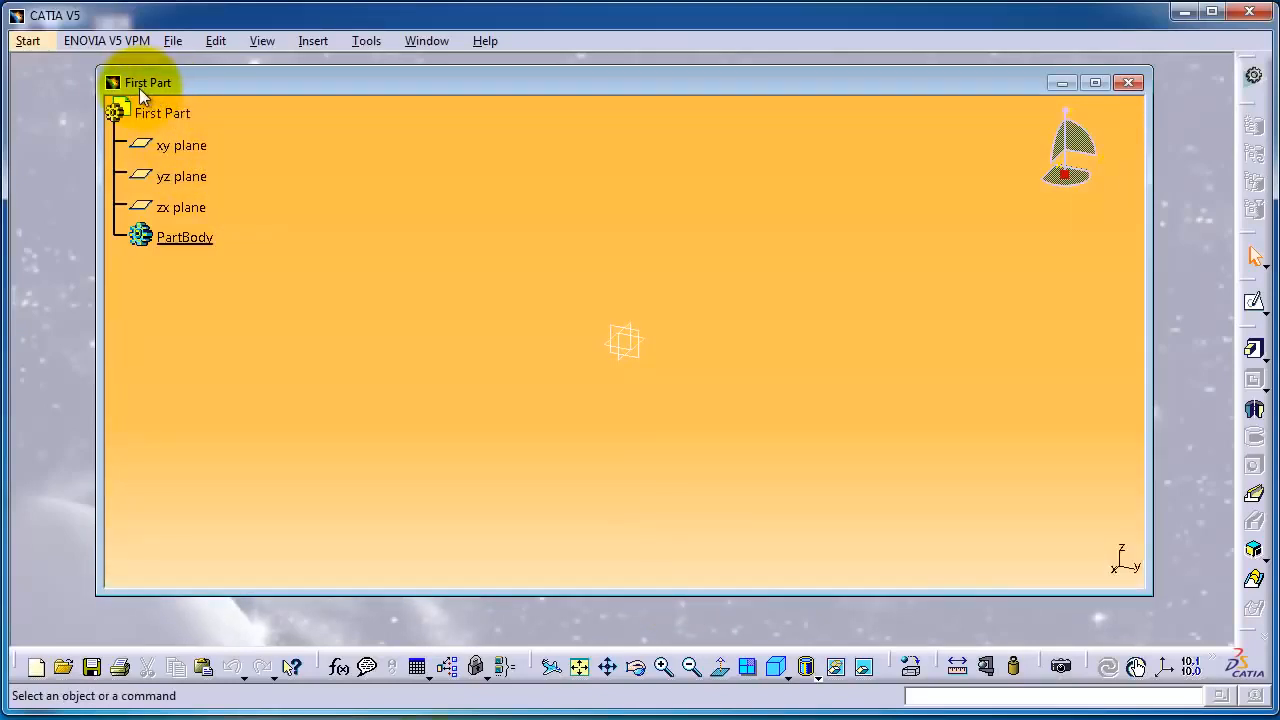
drag(277, 86, 260, 77)
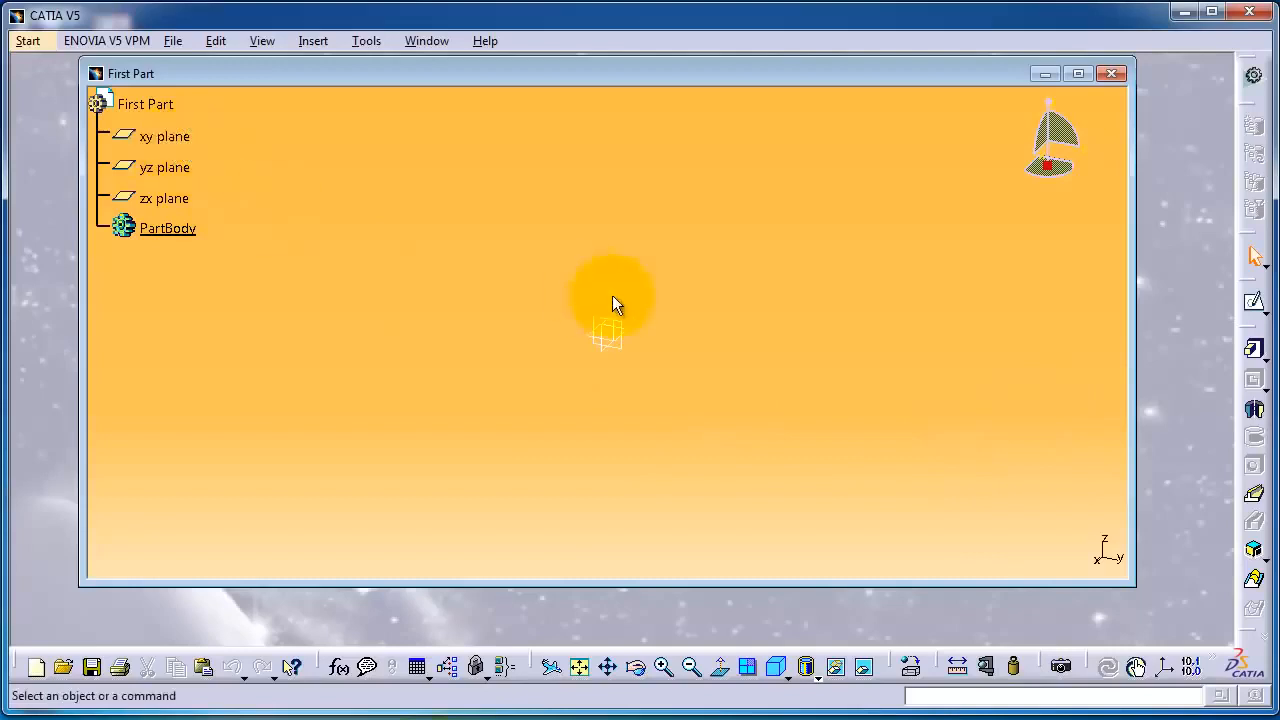
click(622, 328)
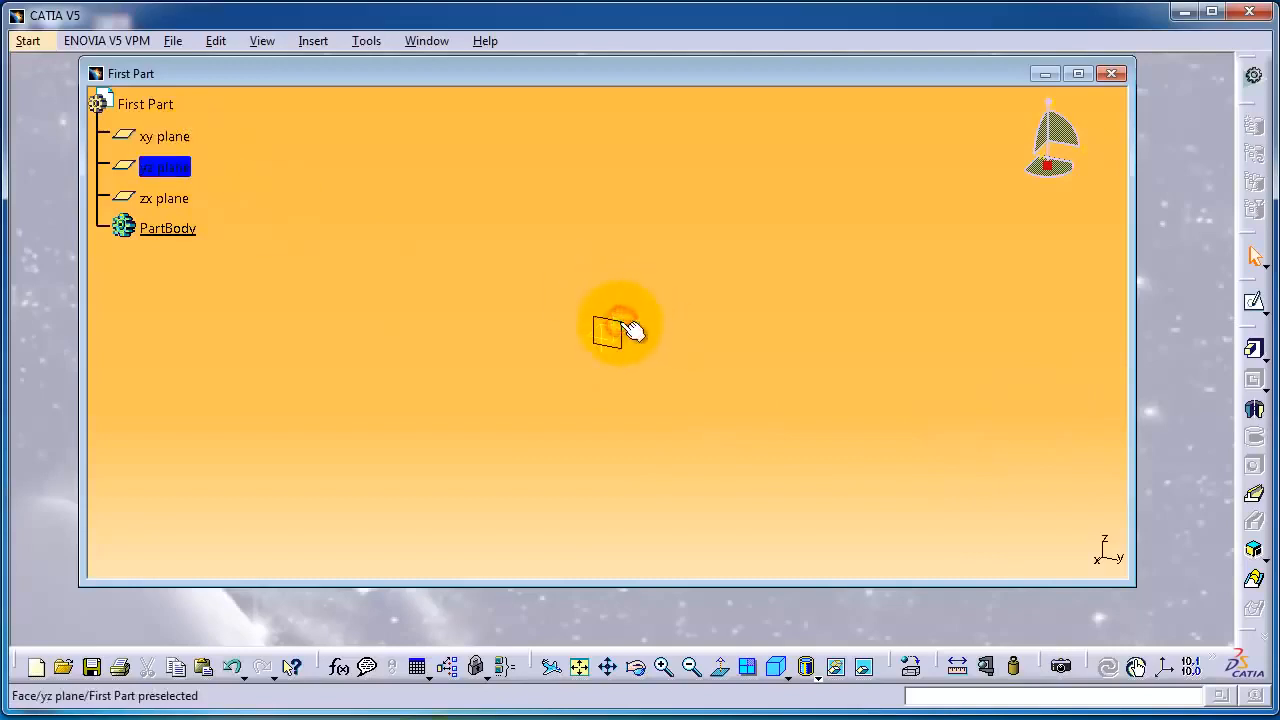
click(1255, 305)
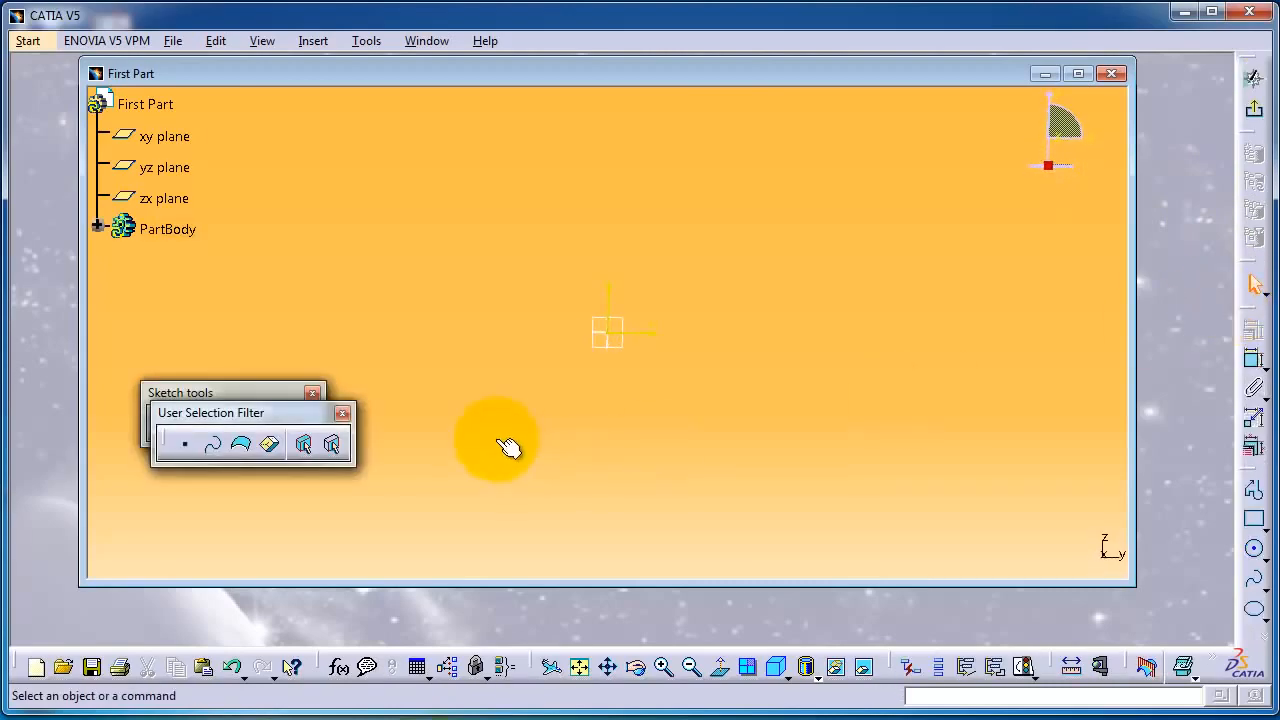
drag(300, 420, 260, 507)
drag(256, 392, 208, 381)
Step: Sketch a rectangle from the origin, about 150 mm wide and 80 mm high, and exit the sketch
click(1254, 519)
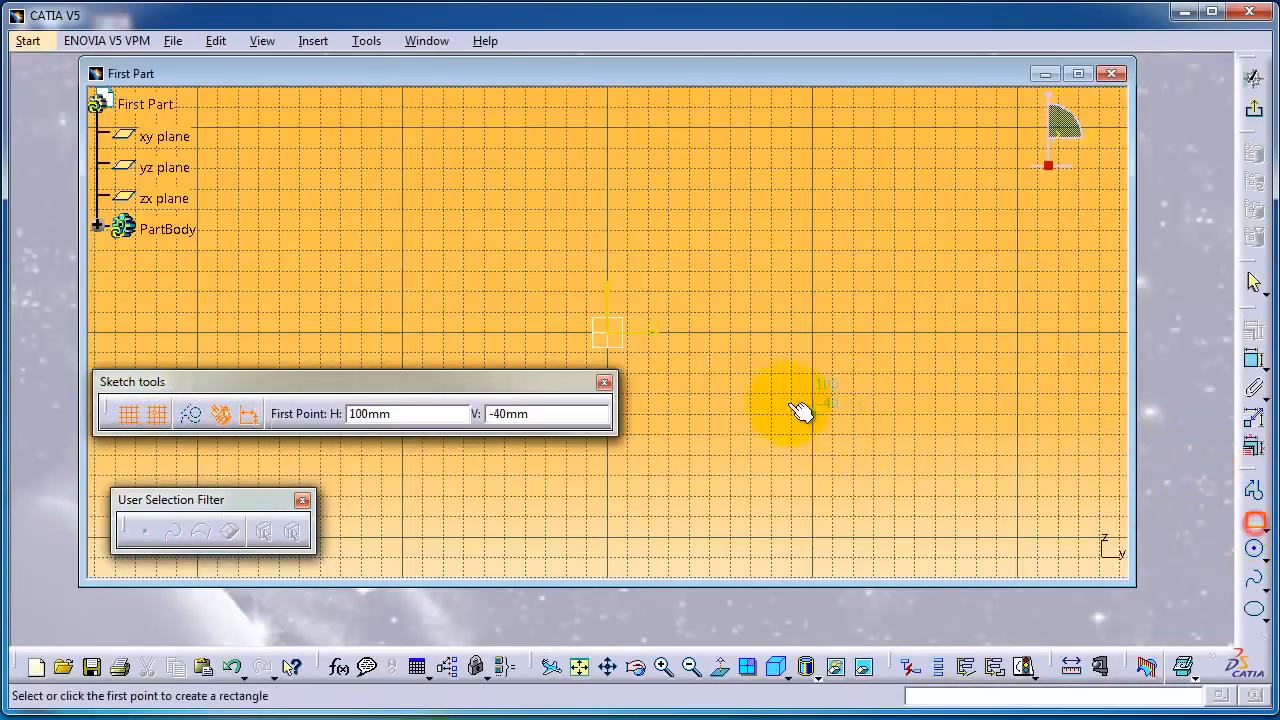
click(607, 332)
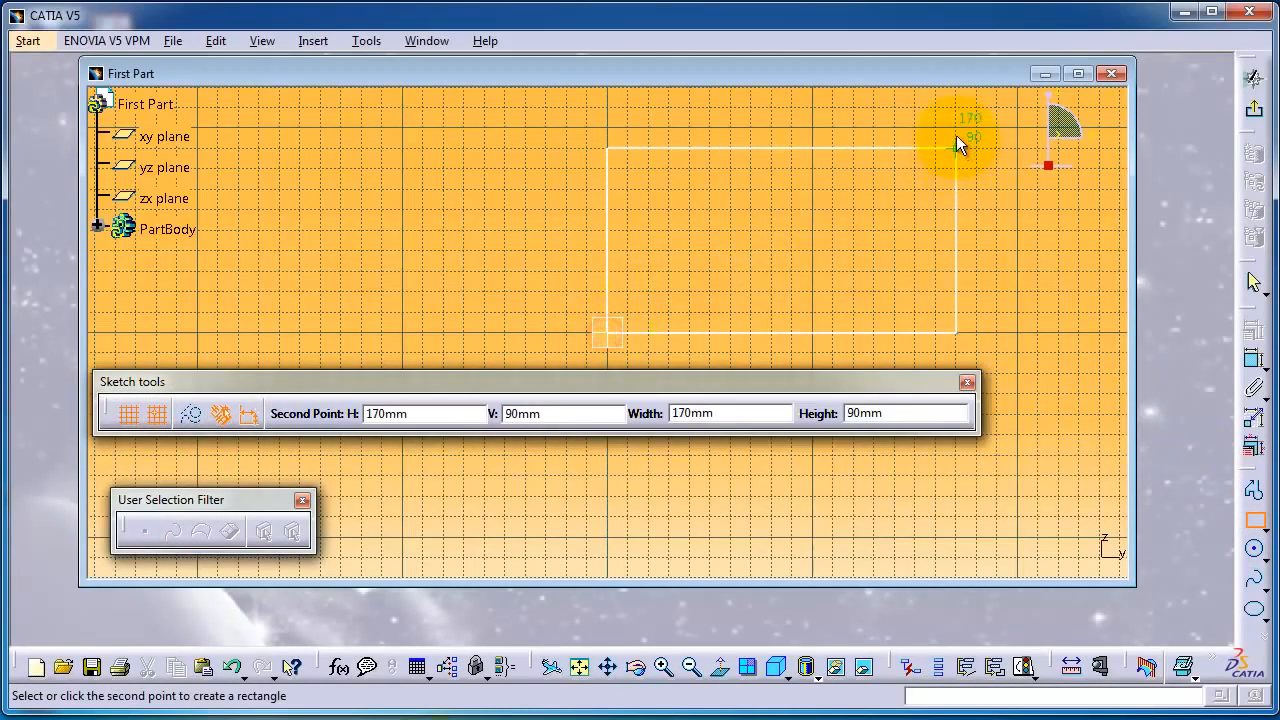
click(915, 168)
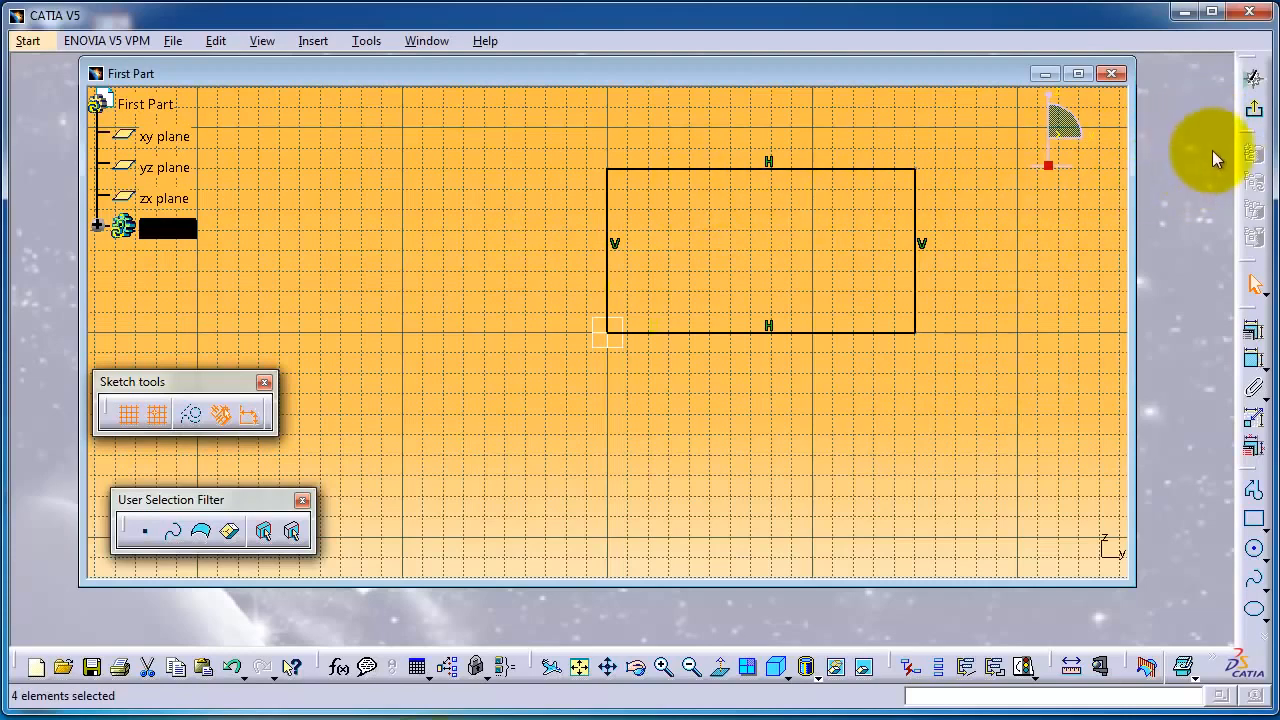
click(1256, 117)
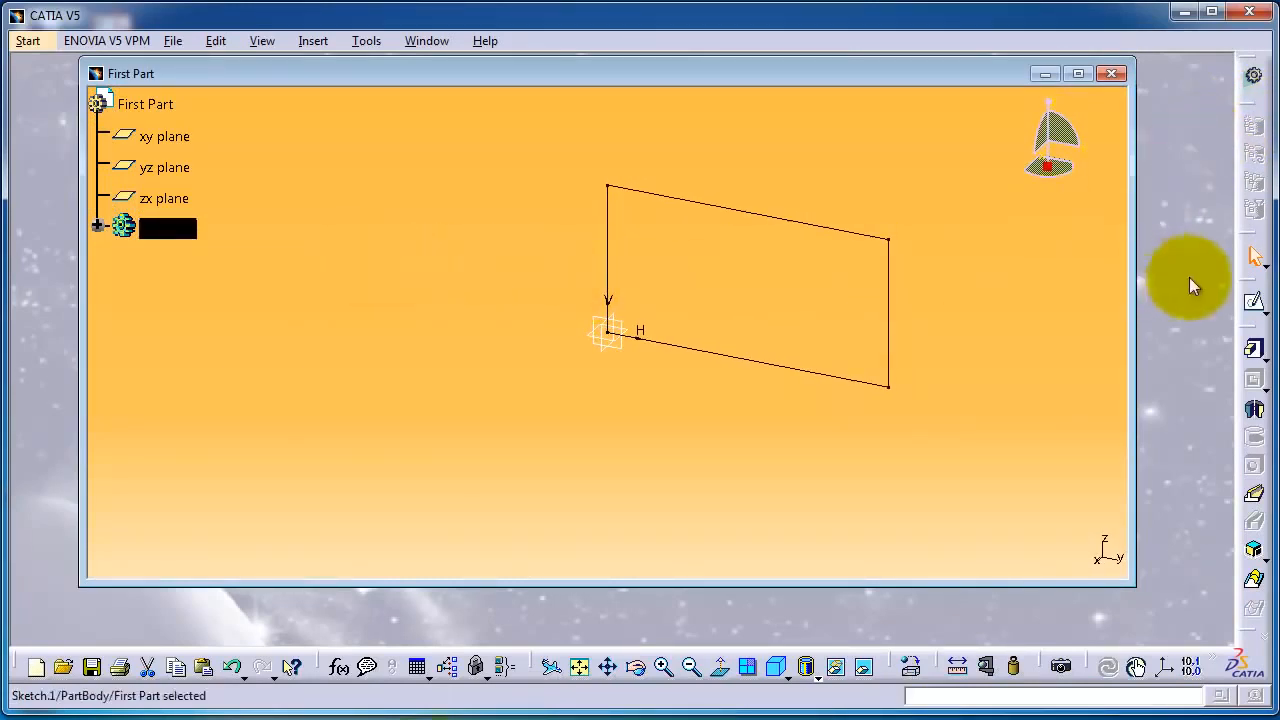
Step: Extrude the rectangle sketch into a 20 mm pad
click(1256, 352)
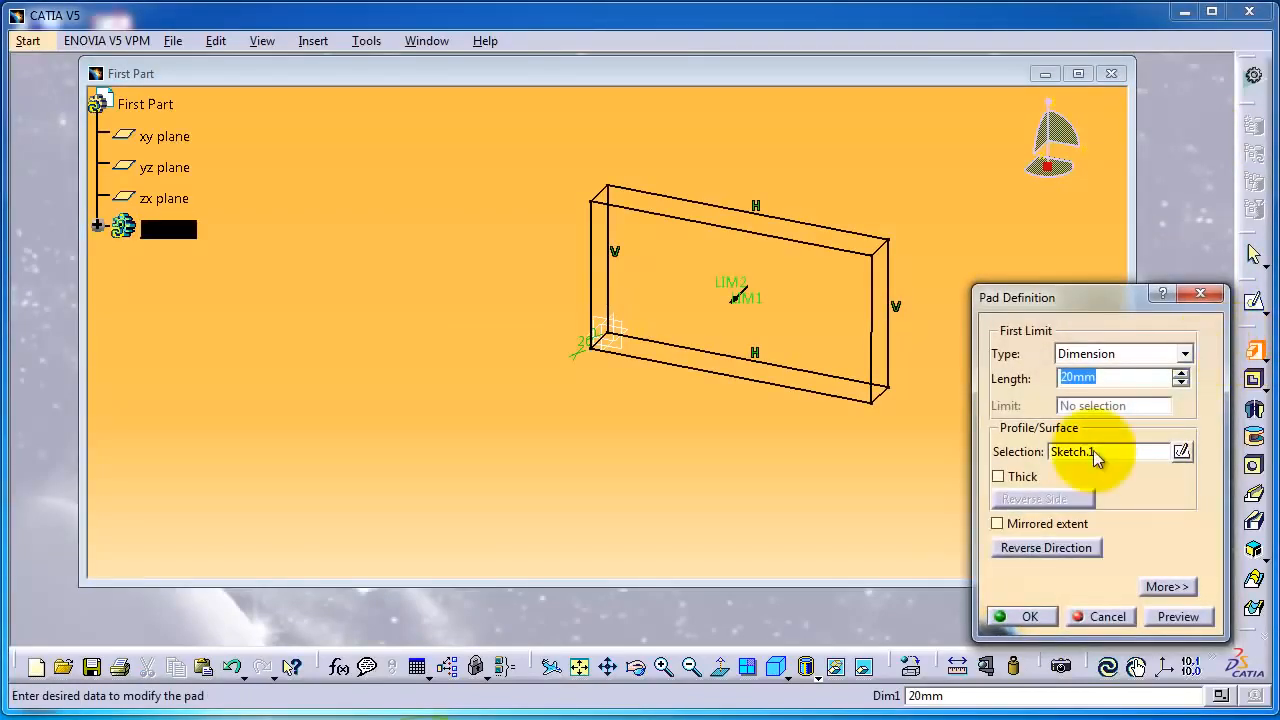
click(1030, 616)
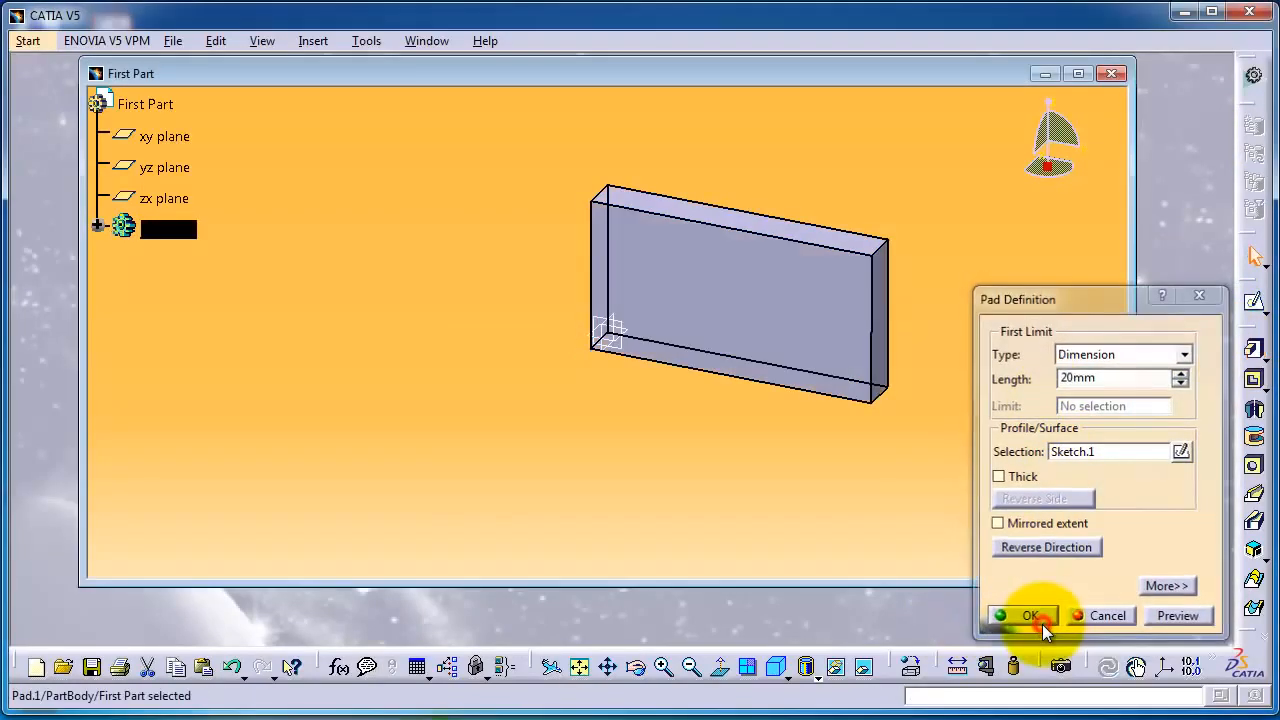
Step: Pan, zoom and rotate the view around the pad to inspect it from different sides
middle_drag(850, 199, 763, 246)
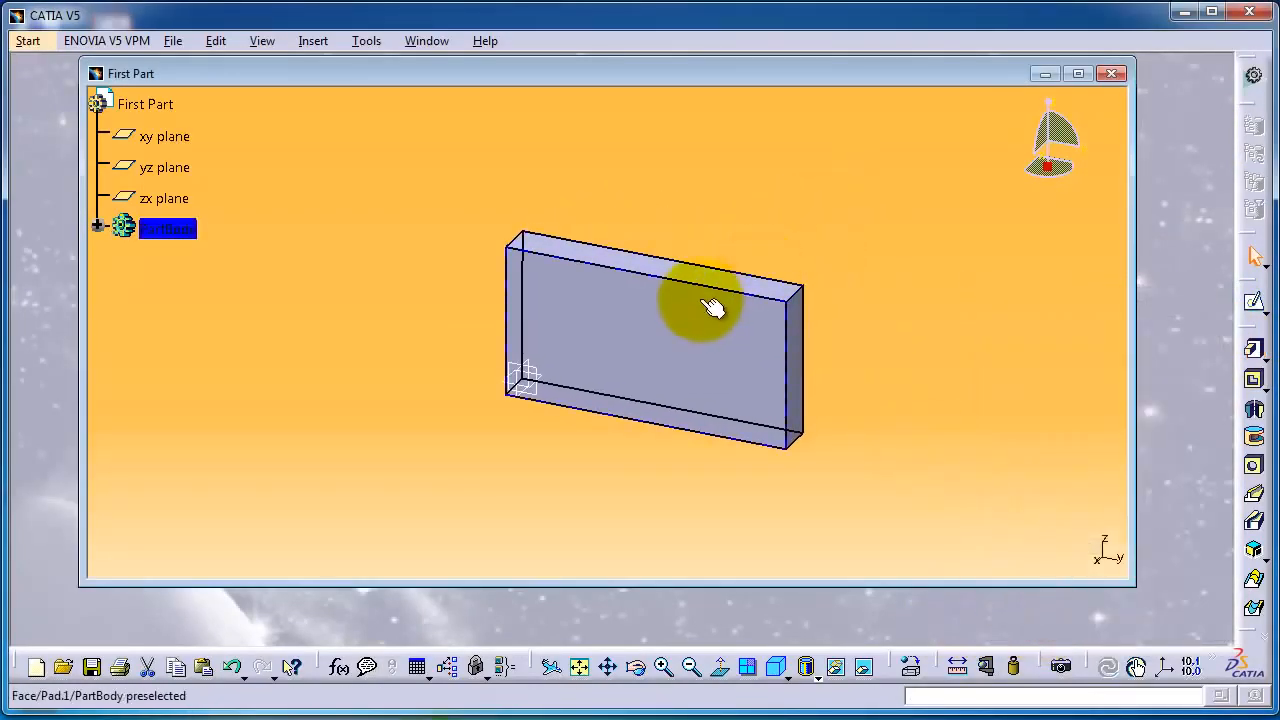
click(789, 372)
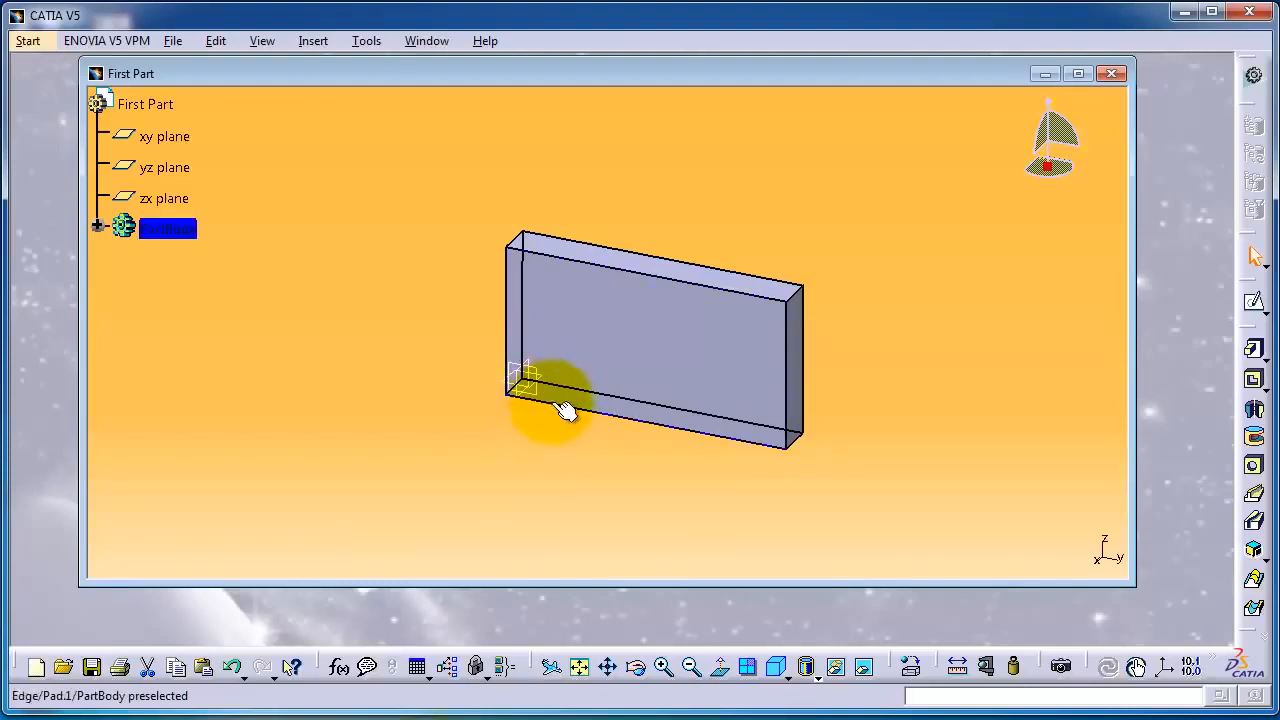
middle_drag(613, 360, 612, 355)
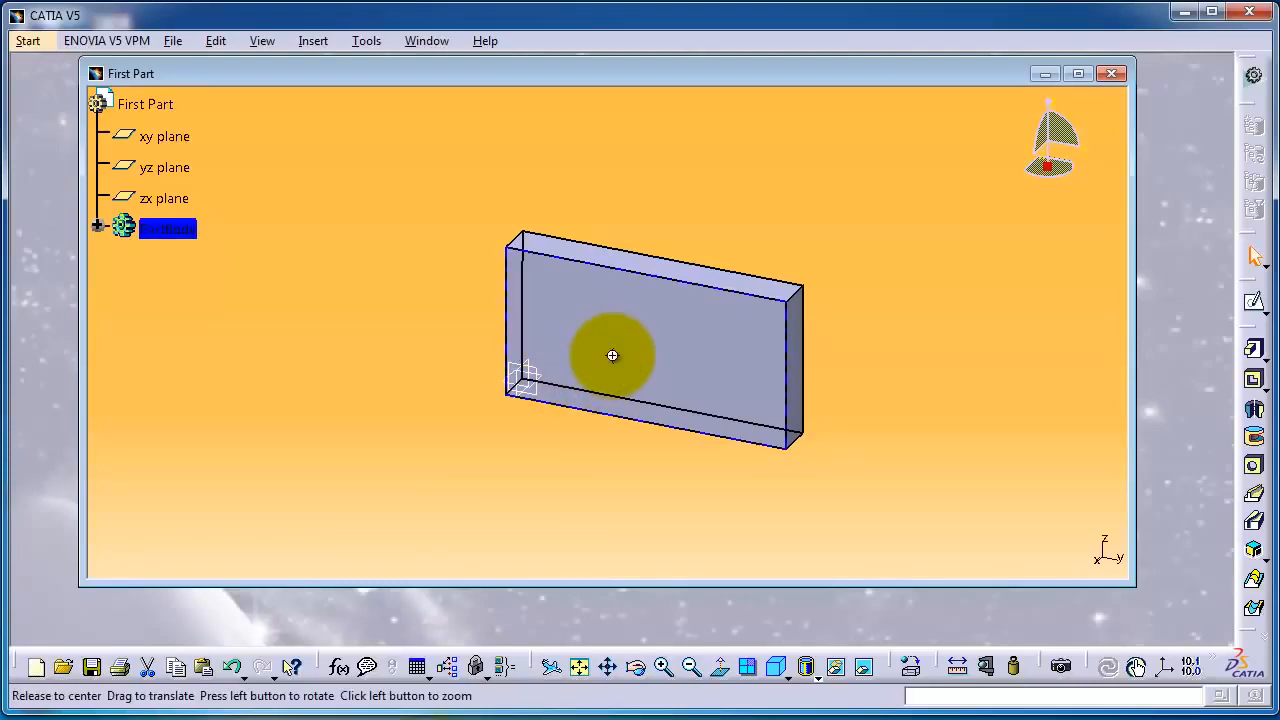
click(612, 355)
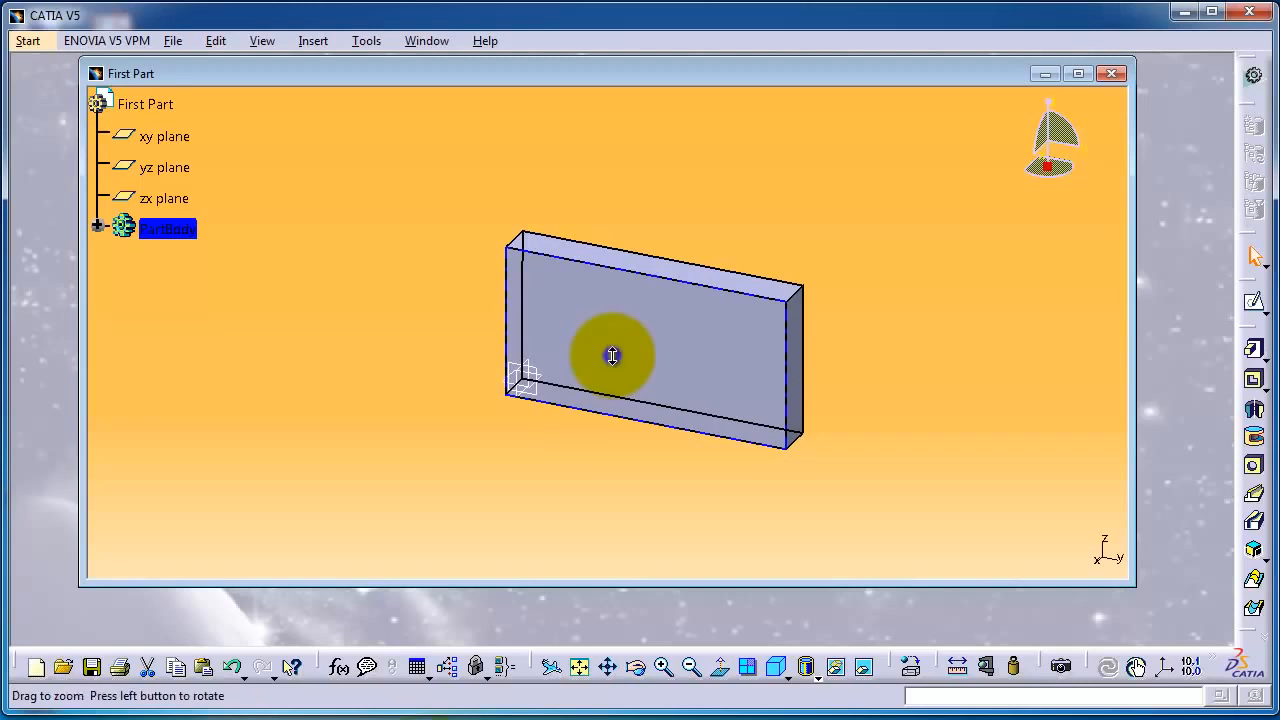
middle_drag(609, 354, 777, 296)
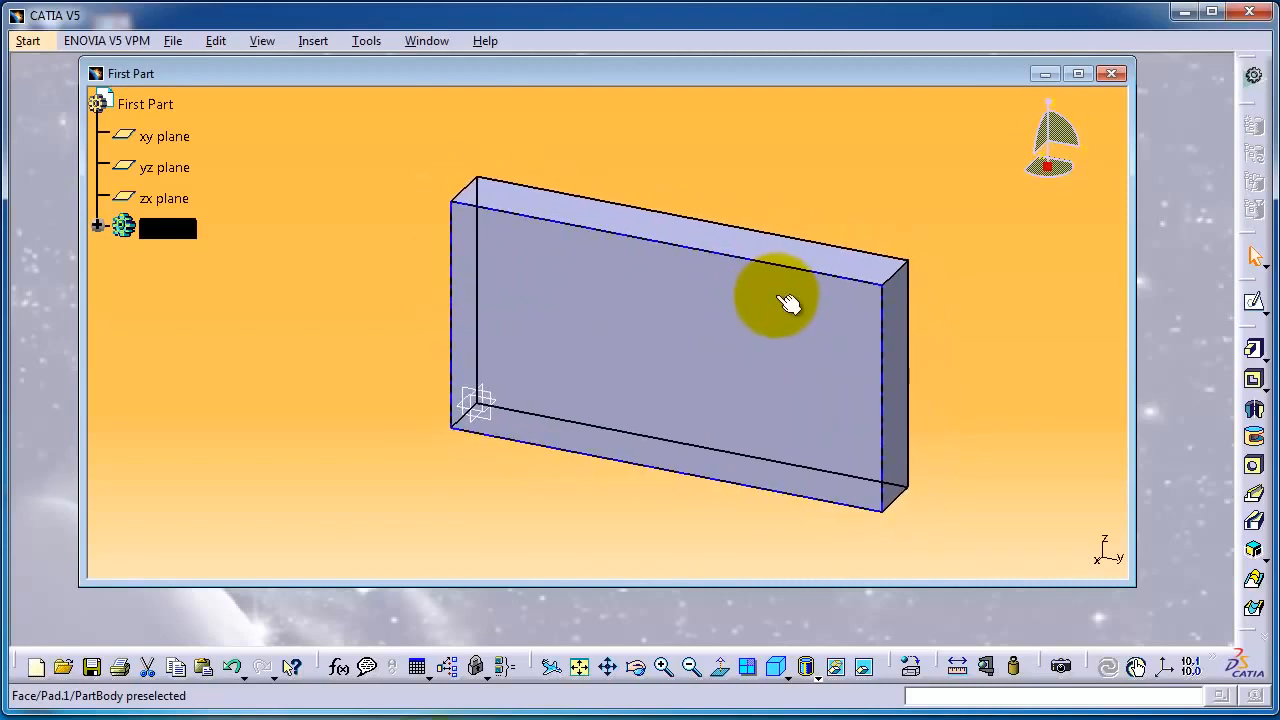
middle_drag(779, 308, 779, 308)
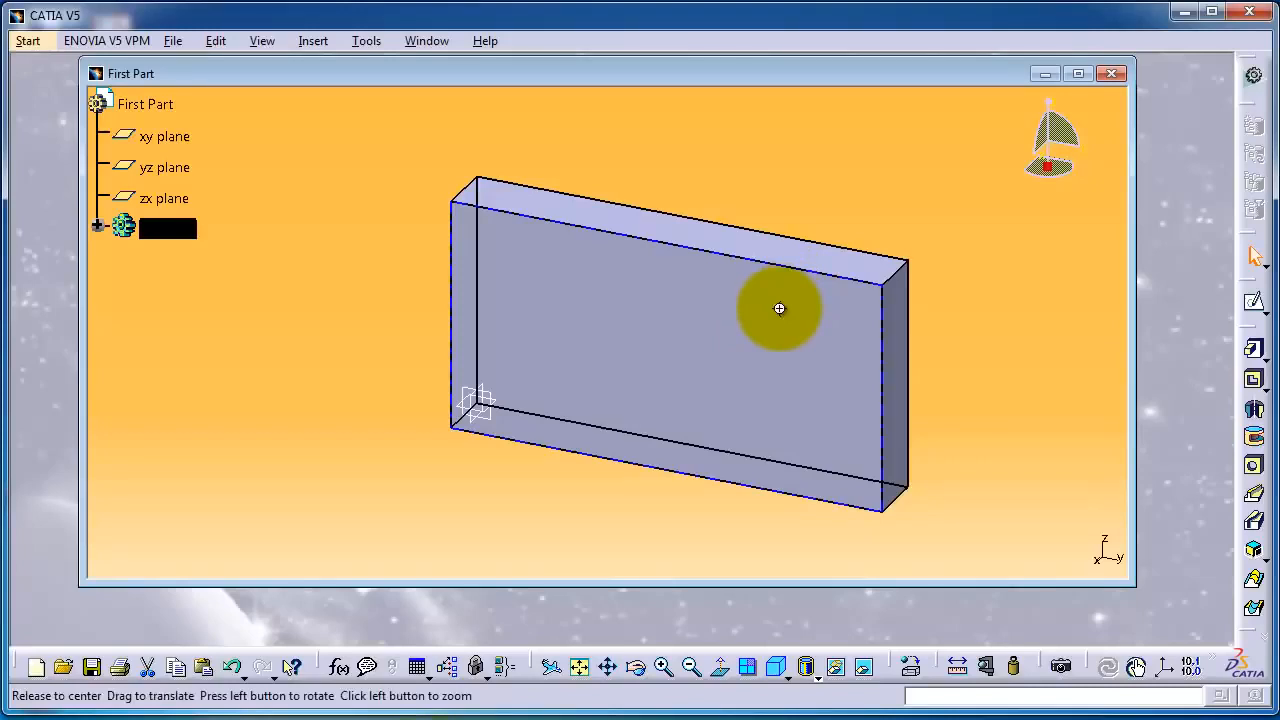
middle_drag(779, 308, 659, 326)
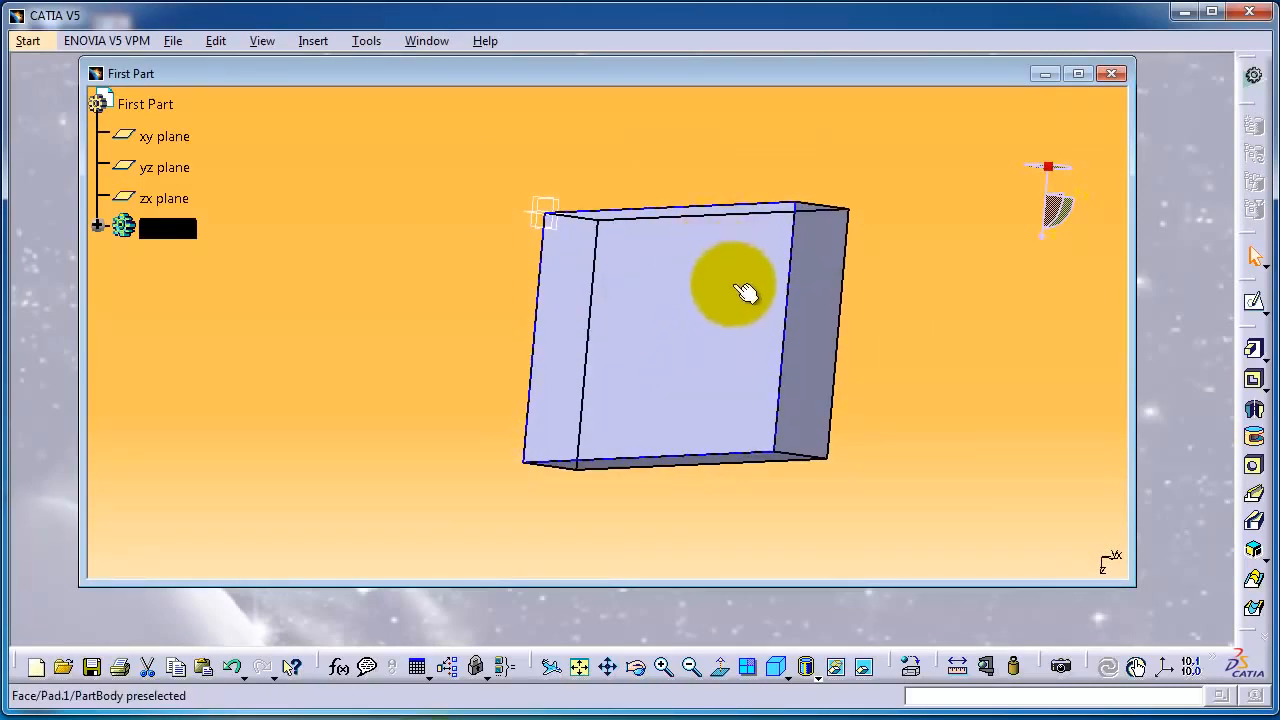
middle_drag(736, 288, 688, 236)
middle_drag(670, 259, 667, 278)
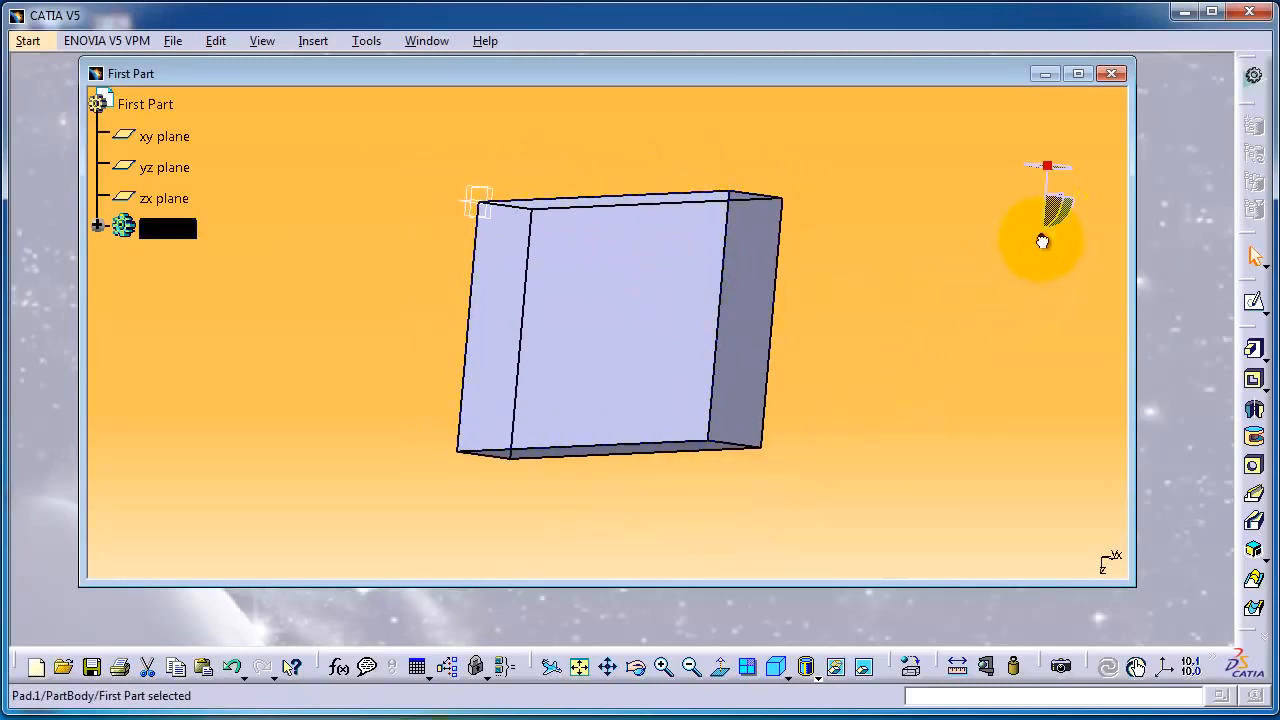
Step: Rotate the view of the pad using the 3D compass to examine its other orientations
drag(1042, 241, 1020, 204)
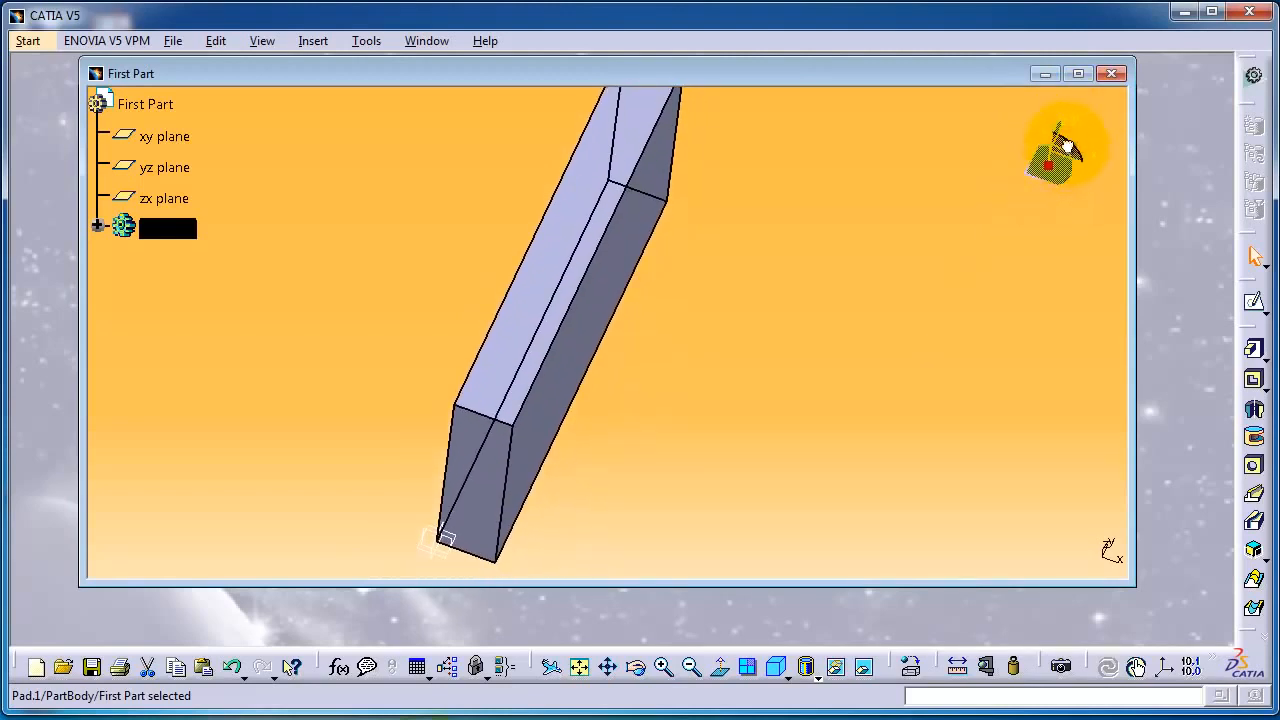
mouse_move(1068, 147)
mouse_down()
mouse_move(1009, 134)
mouse_move(1058, 143)
mouse_up()
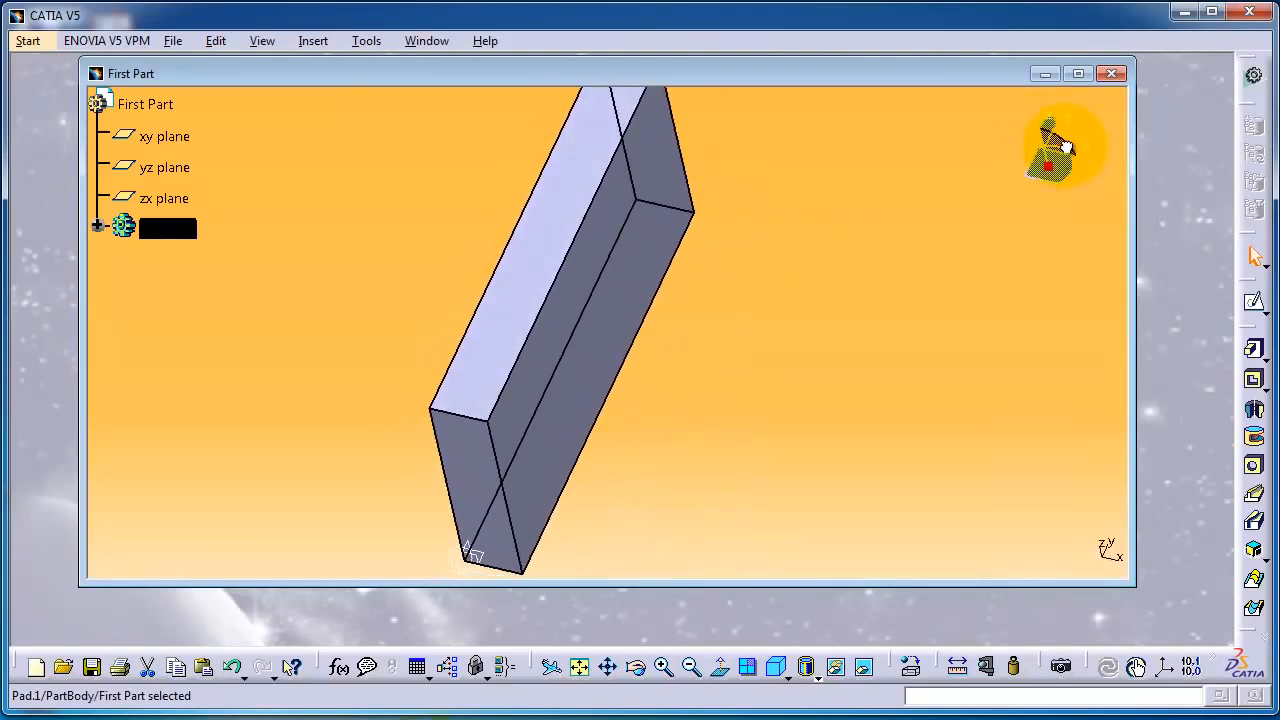
drag(1068, 147, 1013, 161)
drag(1060, 196, 1116, 186)
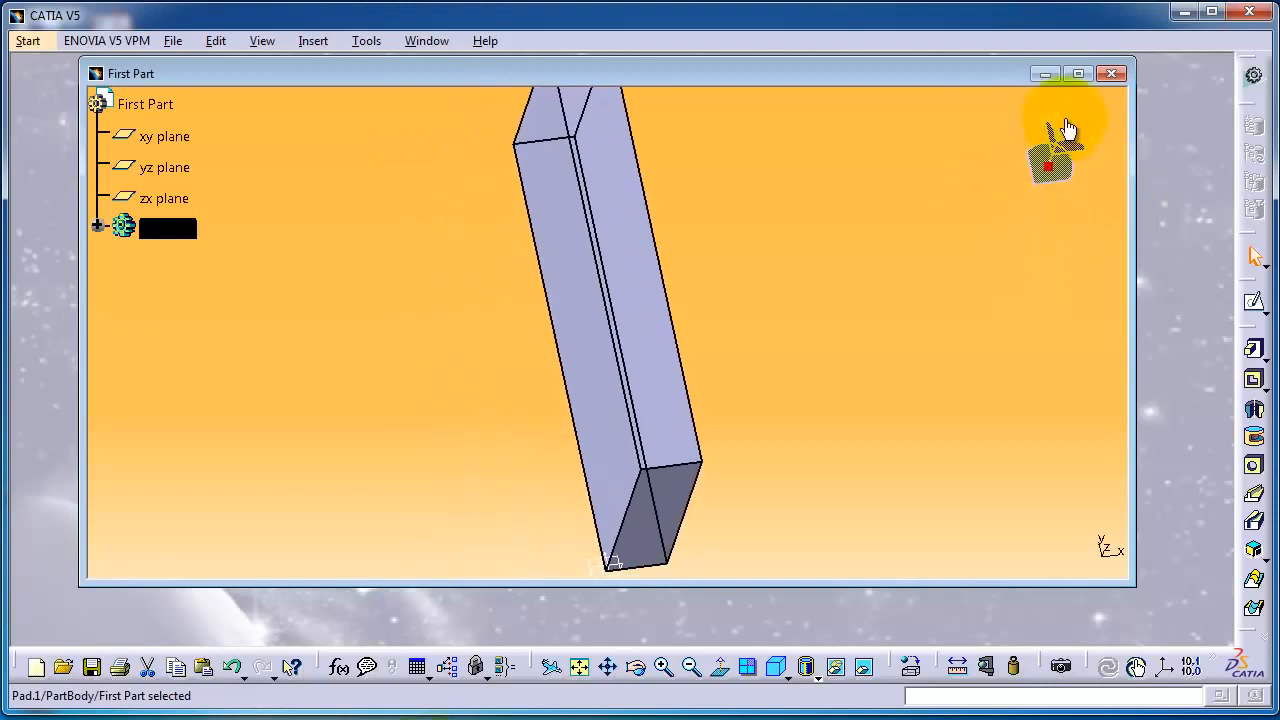
drag(1058, 148, 785, 257)
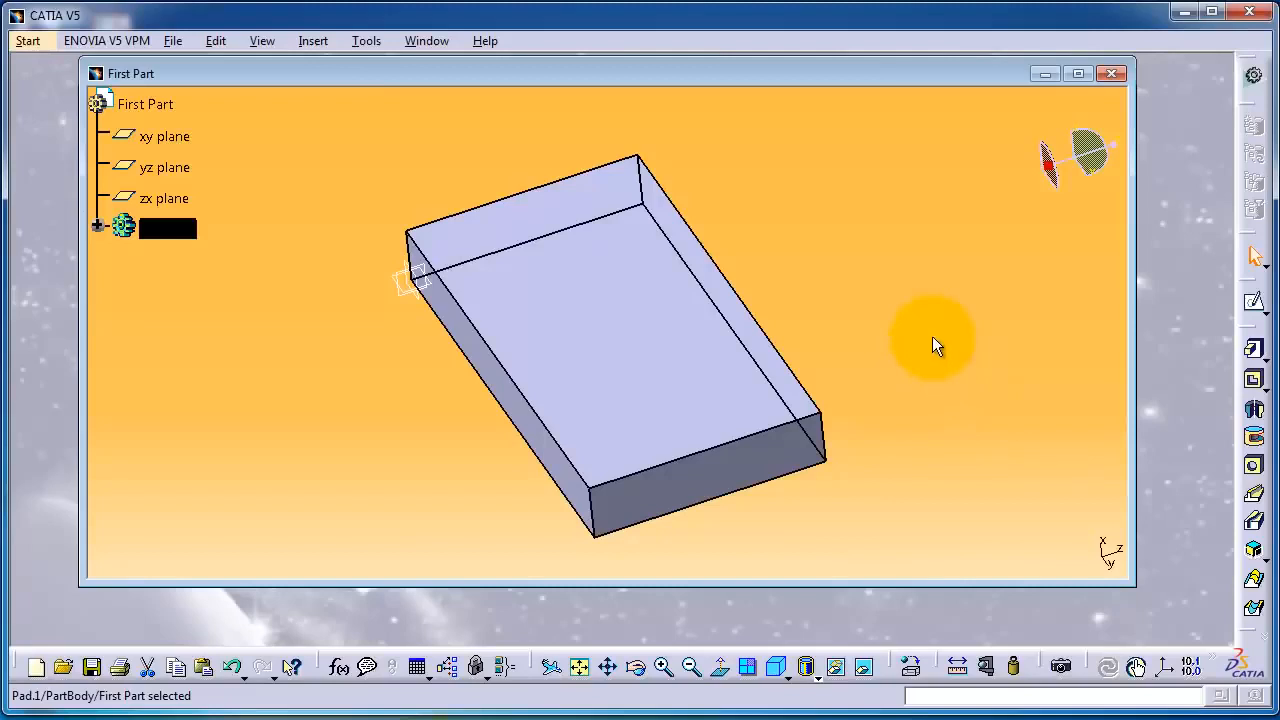
click(1104, 667)
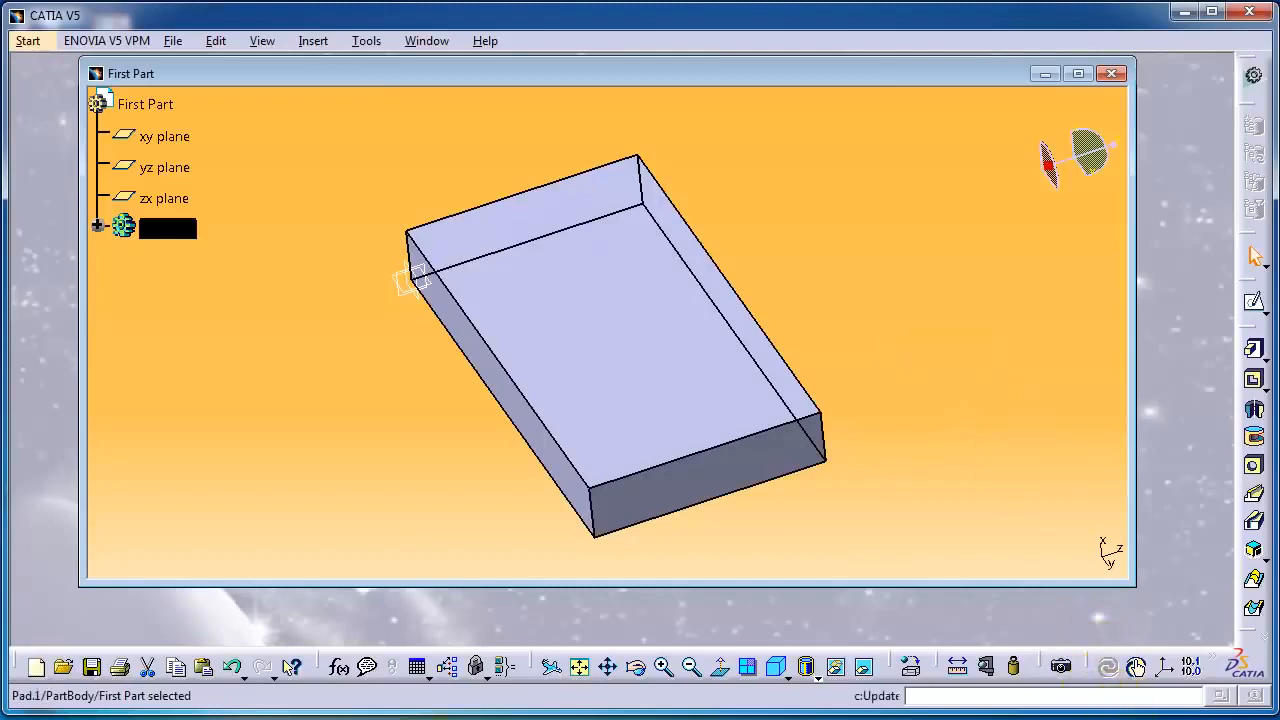